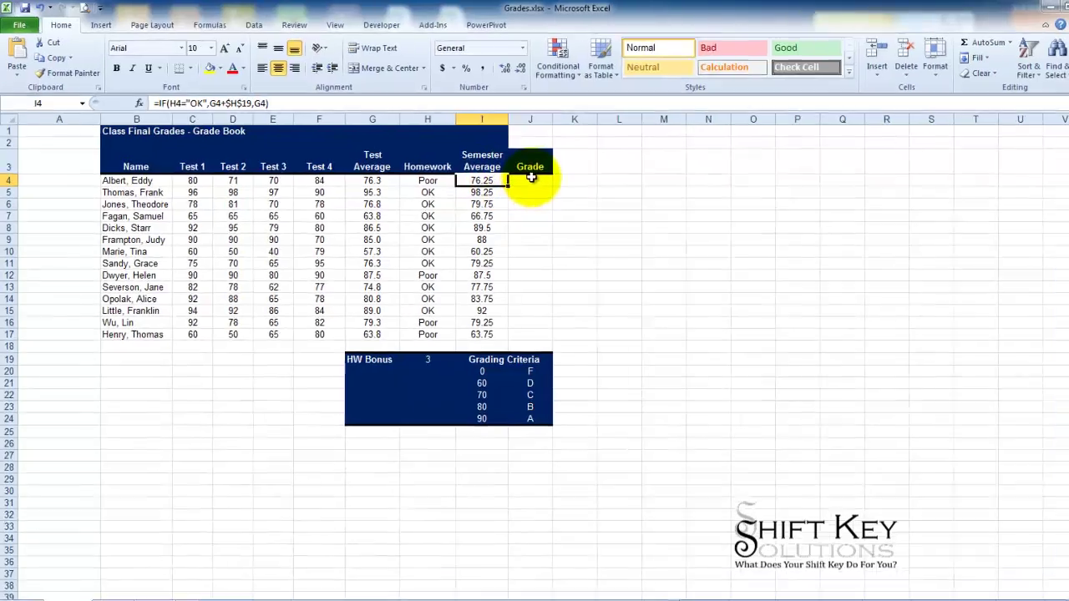
# Examine the Semester Average scores, the empty Grade column, and the score and letter columns of the Grading Criteria table.
pyautogui.click(506, 173)
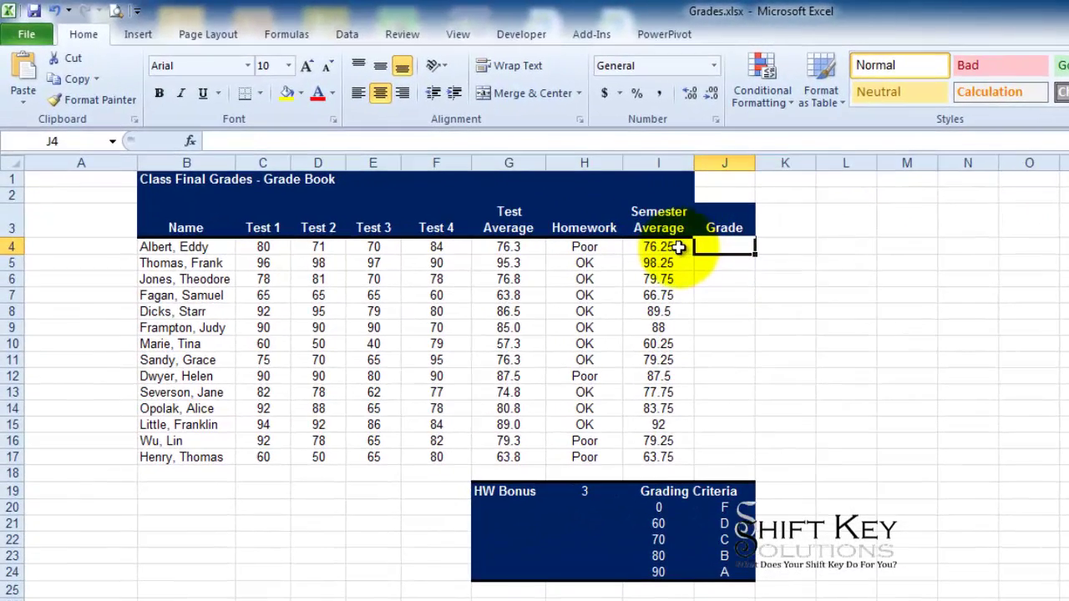
pyautogui.click(675, 248)
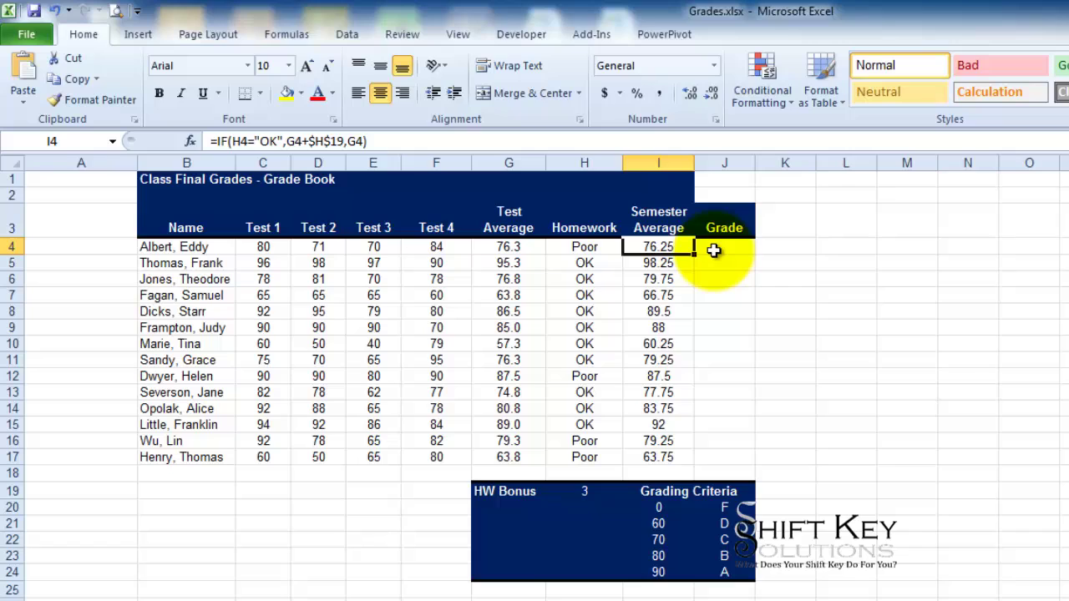
pyautogui.click(712, 249)
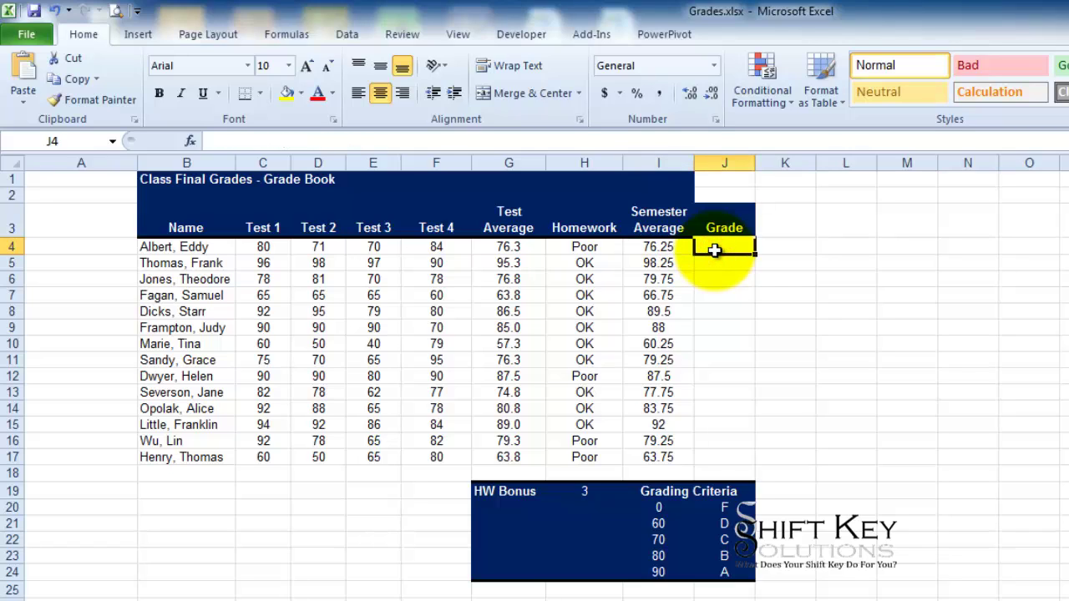
pyautogui.moveTo(719, 250); pyautogui.dragTo(716, 460)
pyautogui.click(731, 255)
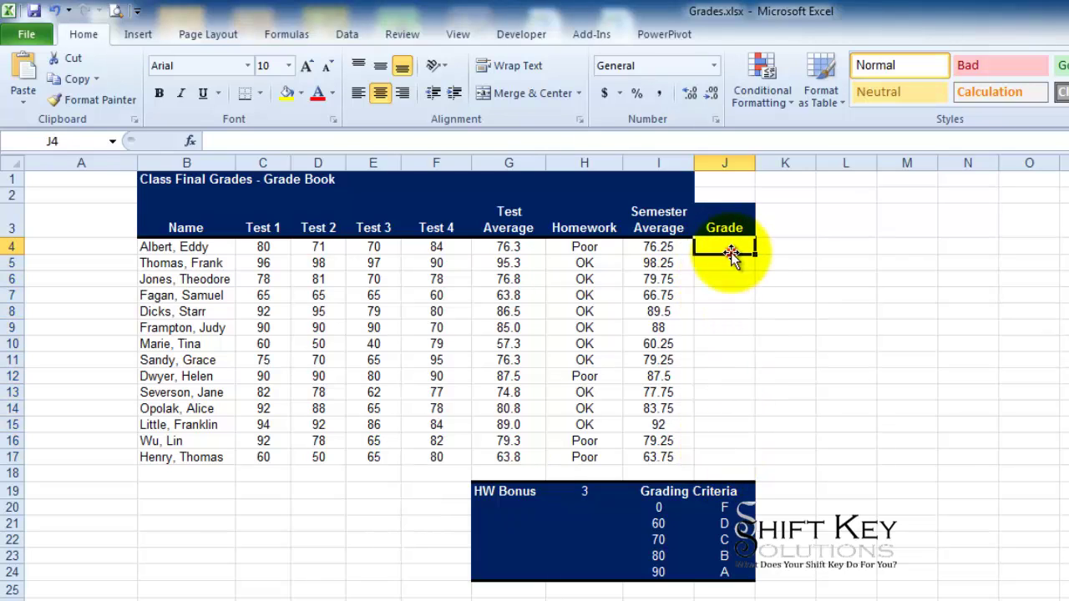
pyautogui.click(666, 248)
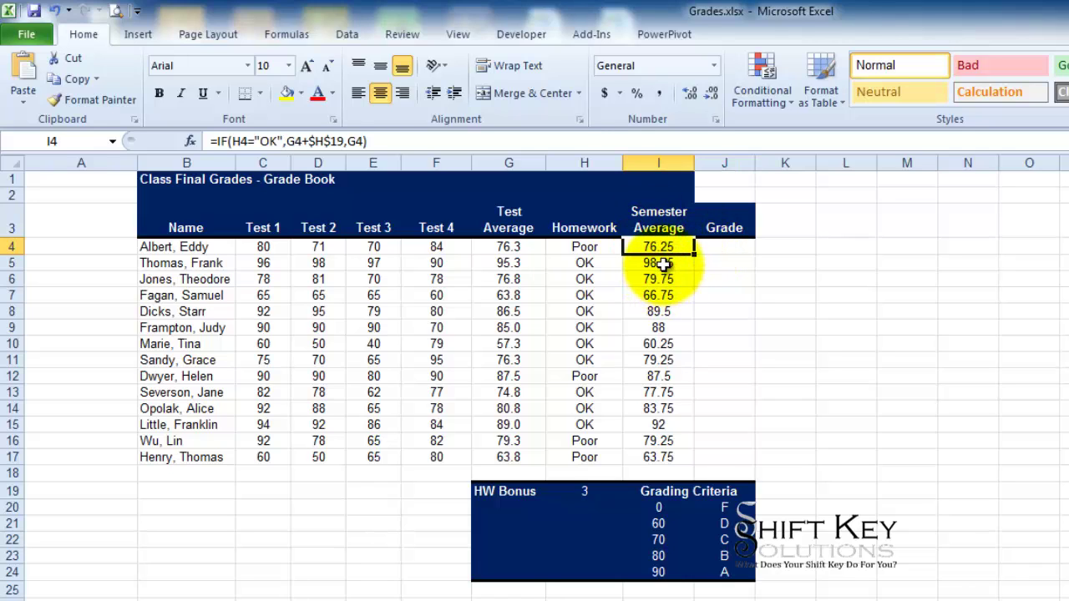
pyautogui.click(663, 264)
pyautogui.click(660, 280)
pyautogui.click(659, 249)
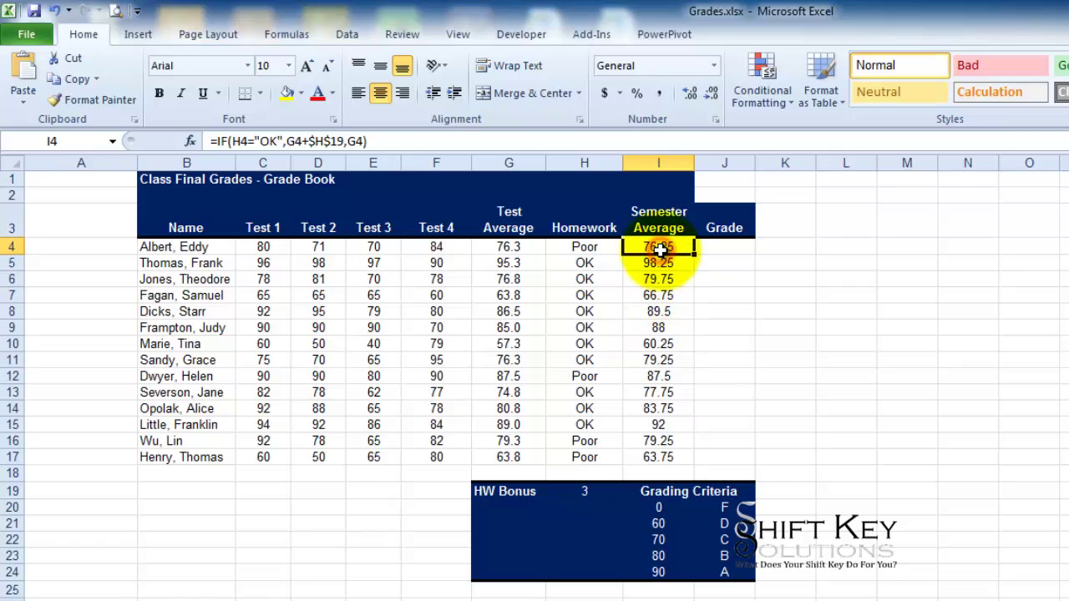
pyautogui.click(707, 247)
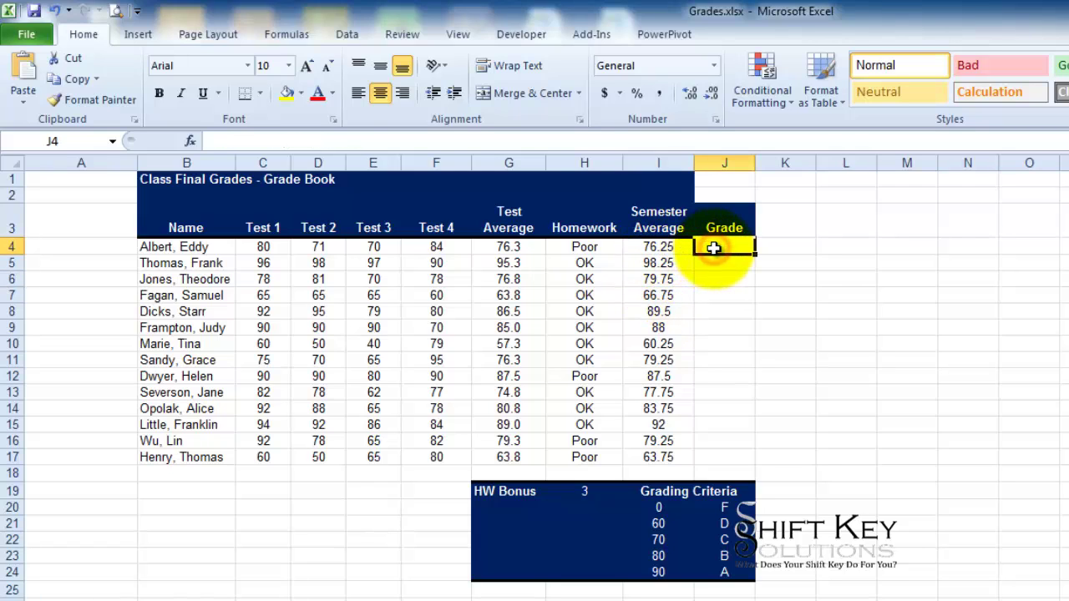
pyautogui.moveTo(654, 509); pyautogui.dragTo(663, 571)
pyautogui.moveTo(723, 507); pyautogui.dragTo(724, 571)
# Enter the formula =VLOOKUP(I4,I20:J24,2) in J4, the first cell of the Grade column.
pyautogui.click(713, 245)
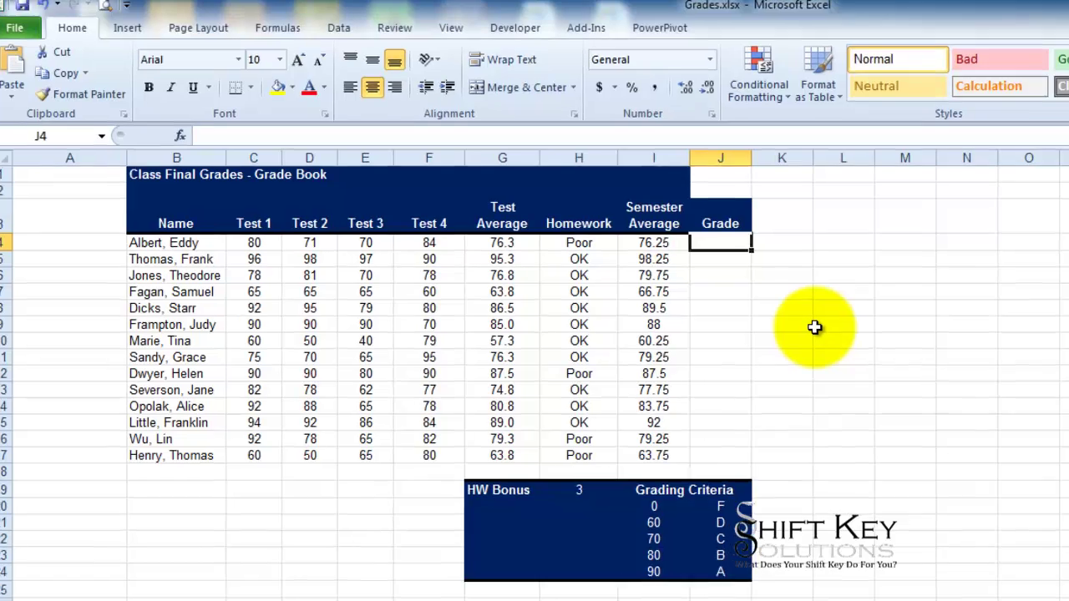
pyautogui.write('=vl')
pyautogui.press('Tab')
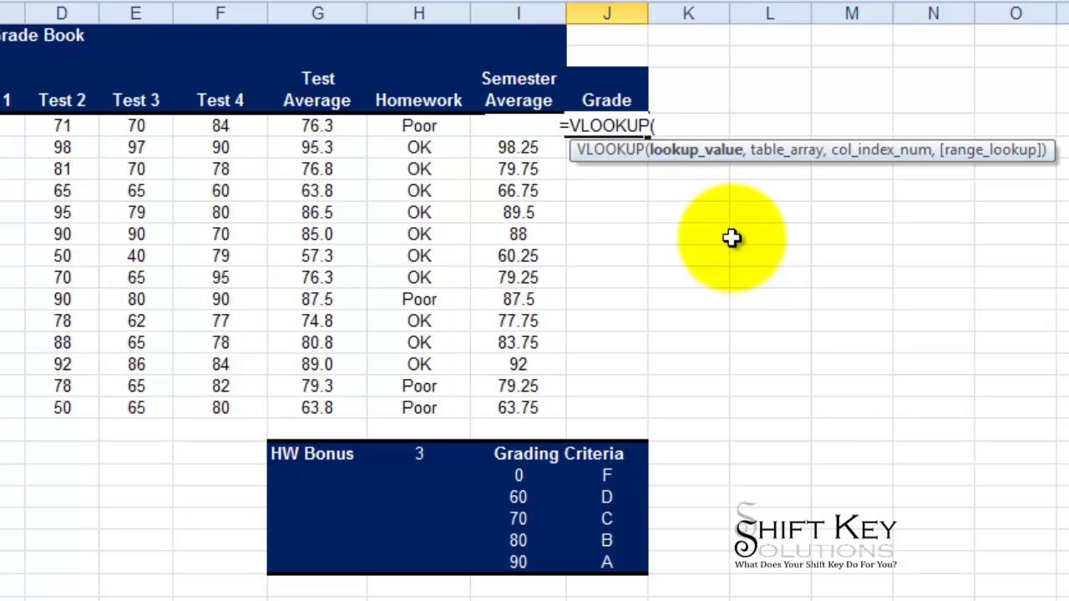
pyautogui.write('i4')
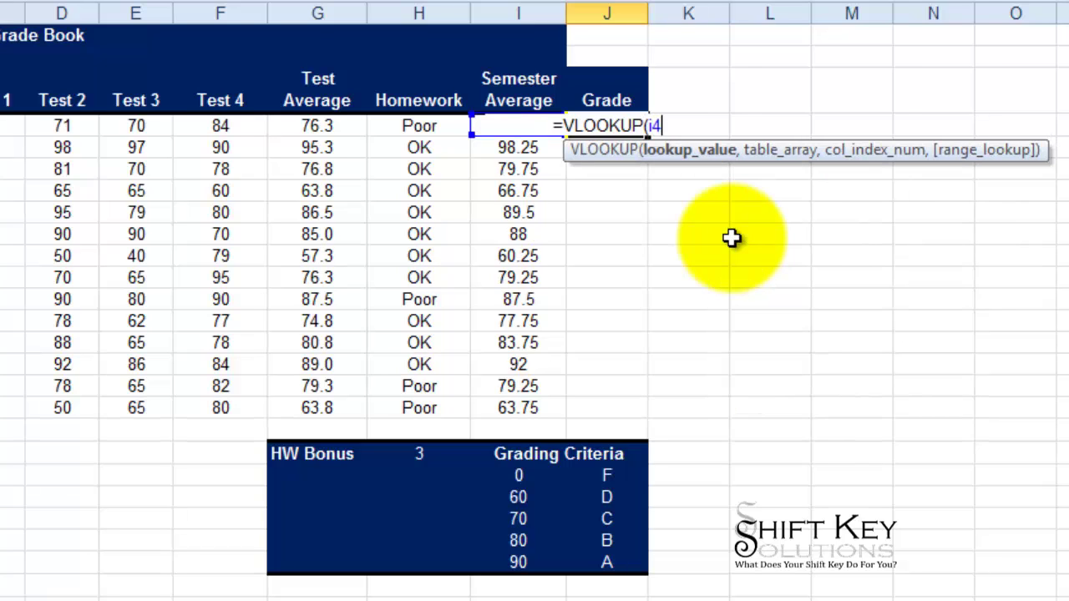
pyautogui.write(',')
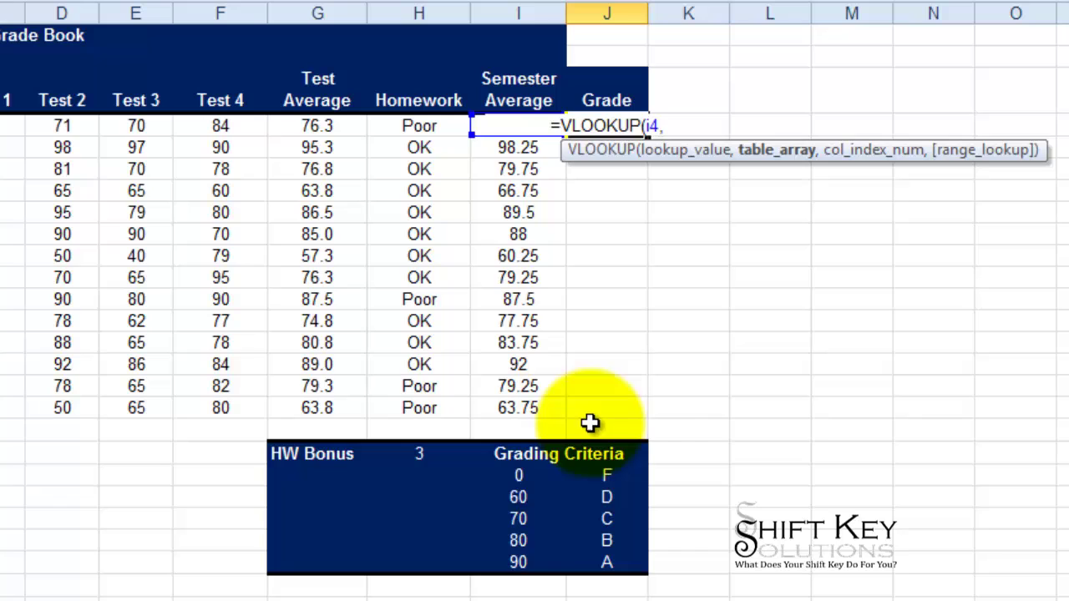
pyautogui.click(519, 476)
pyautogui.moveTo(519, 476); pyautogui.dragTo(603, 562)
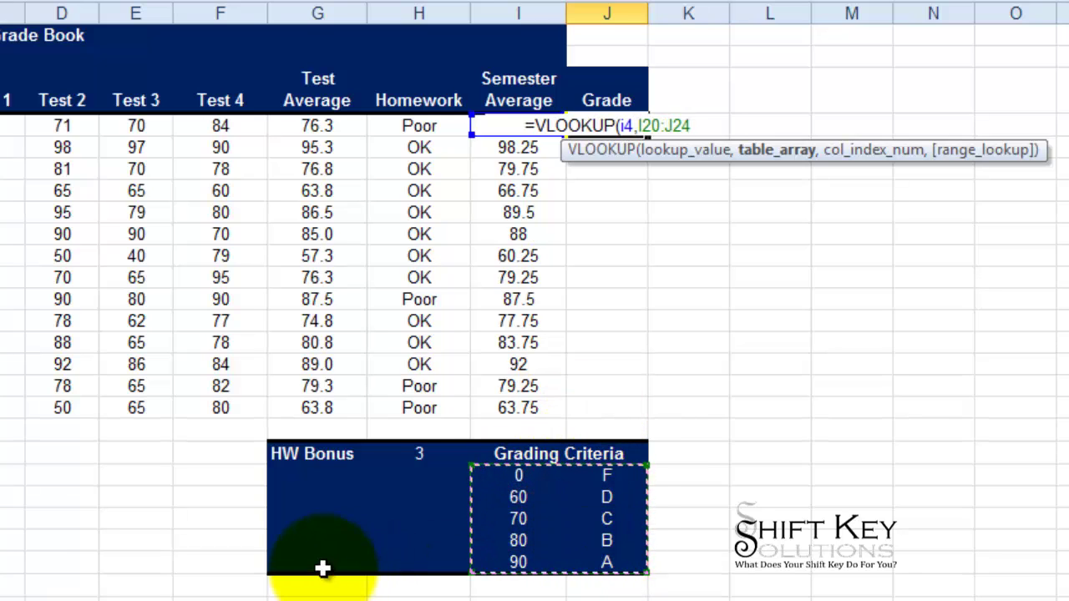
pyautogui.write(',')
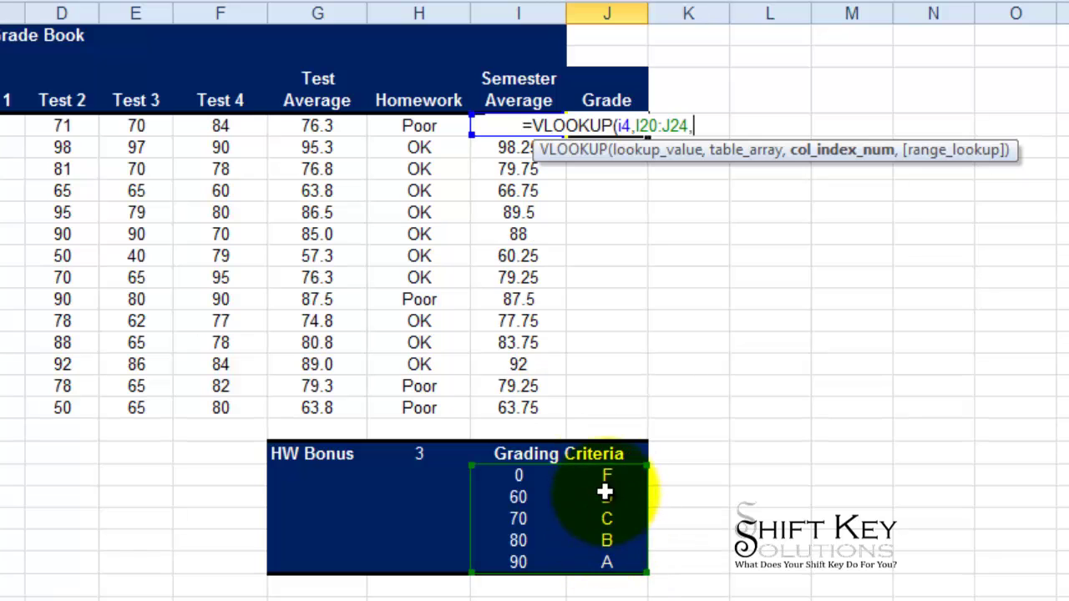
pyautogui.write('2')
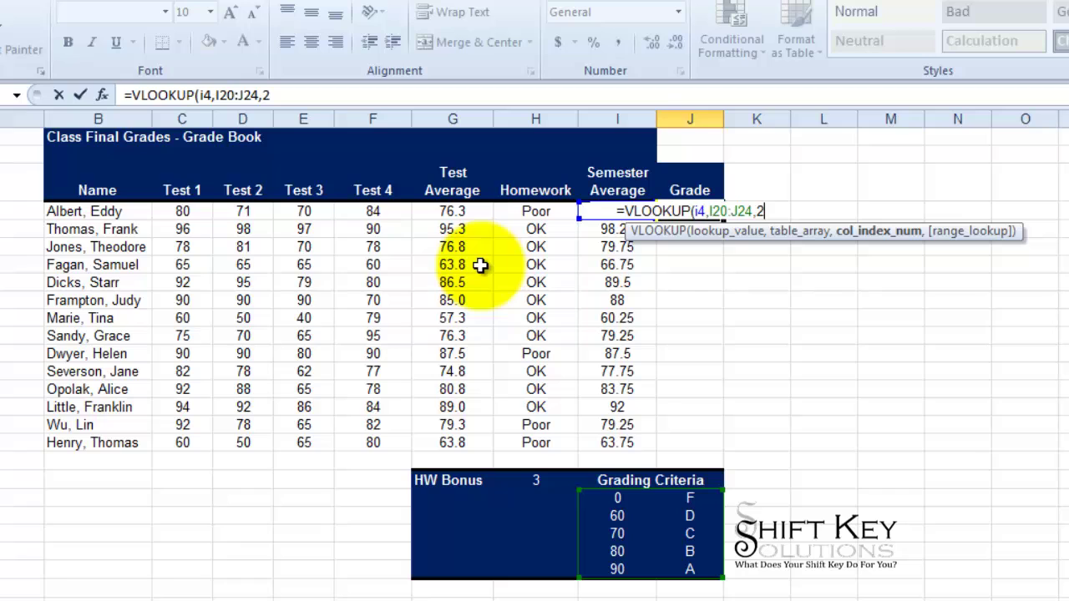
pyautogui.click(81, 96)
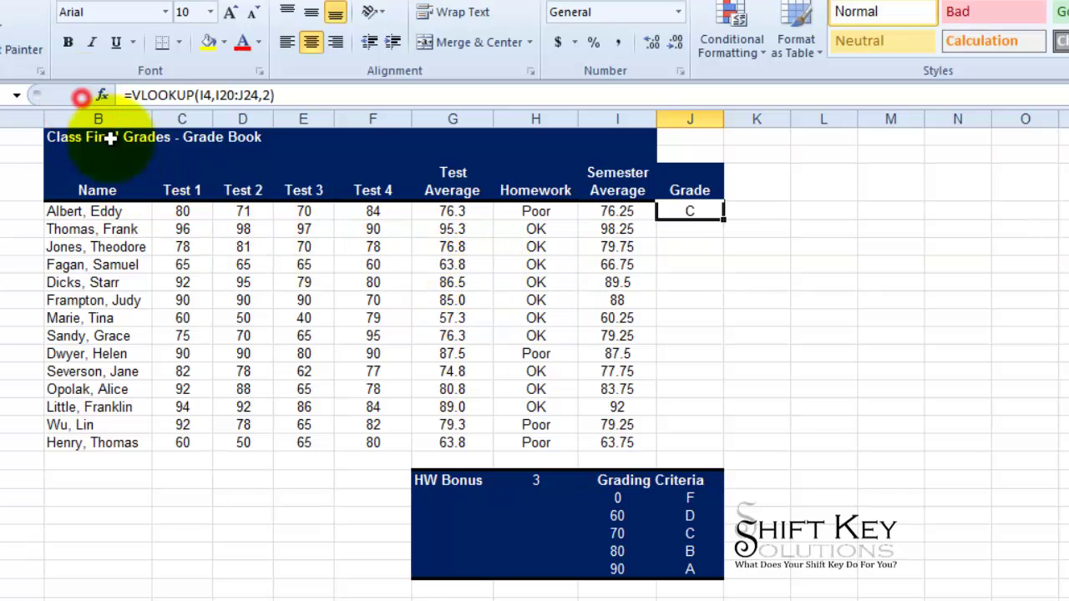
# Fill the relative-reference lookup formula from J4 down the Grade column to row 17 and inspect several copied formulas.
pyautogui.doubleClick(724, 220)
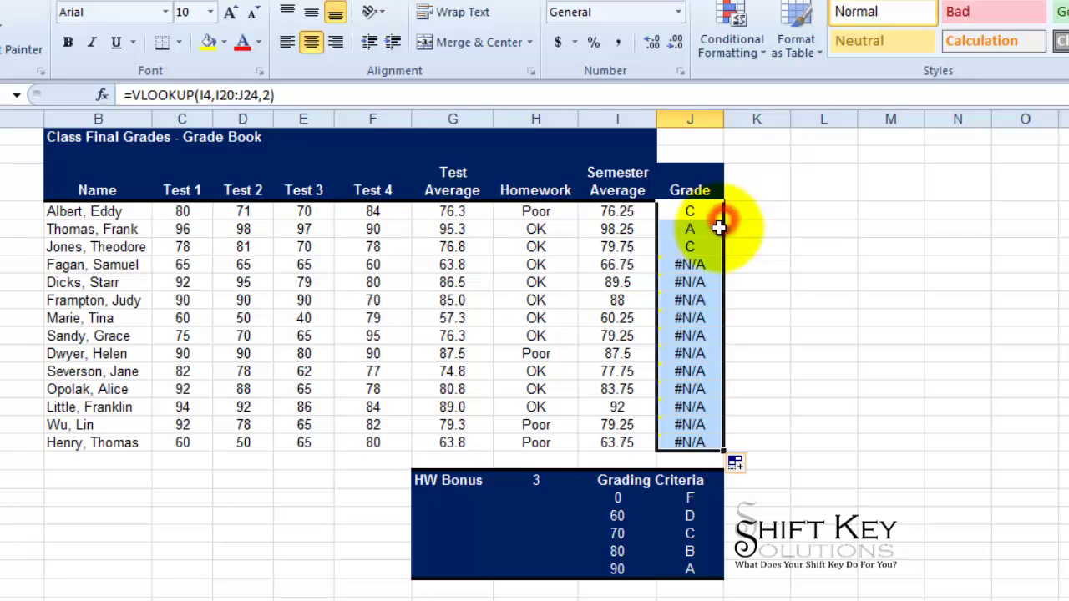
pyautogui.click(690, 249)
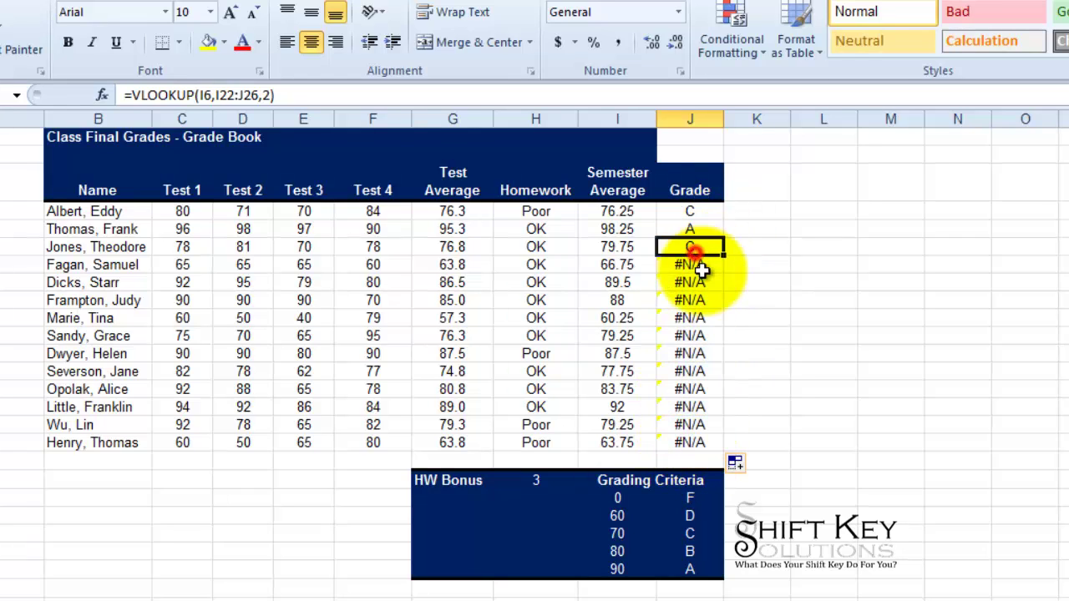
pyautogui.click(690, 264)
pyautogui.click(690, 317)
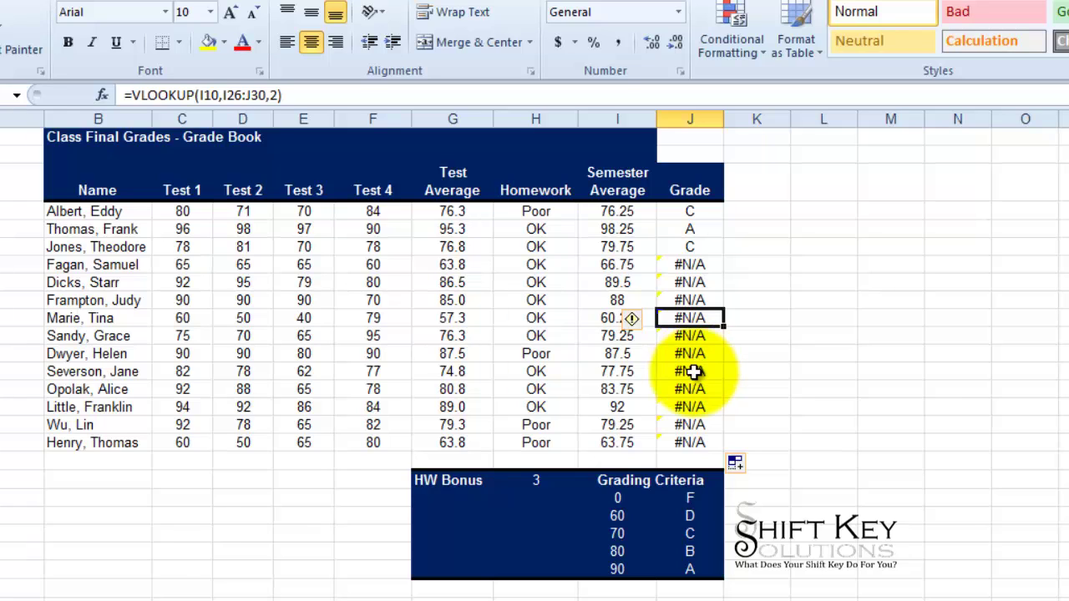
# Edit the J4 formula to use absolute references for the lookup table, making it =VLOOKUP(I4,$I$20:$J$24,2).
pyautogui.click(692, 210)
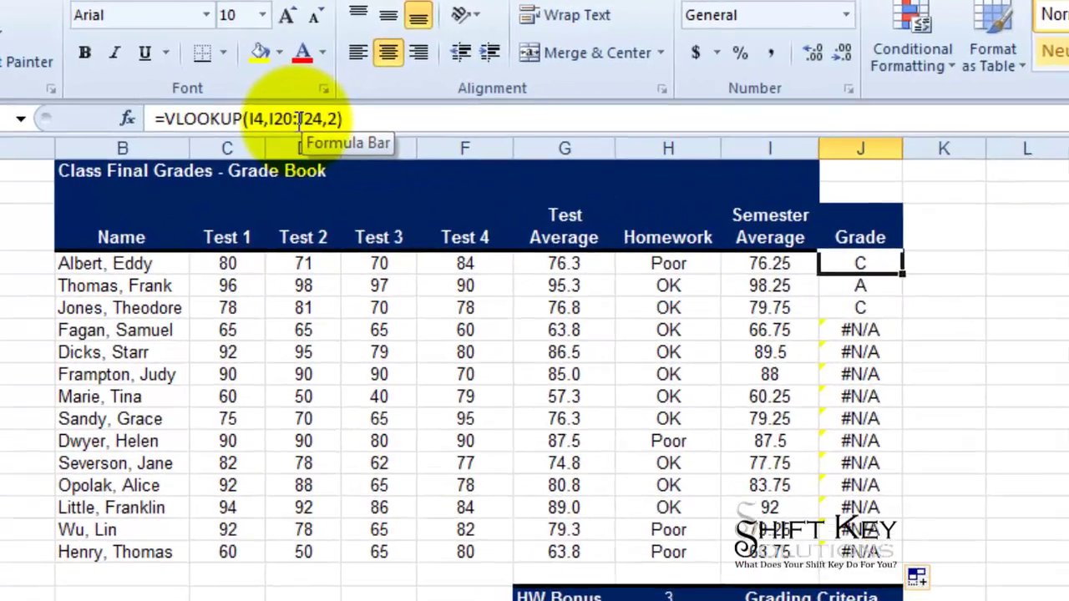
pyautogui.click(236, 95)
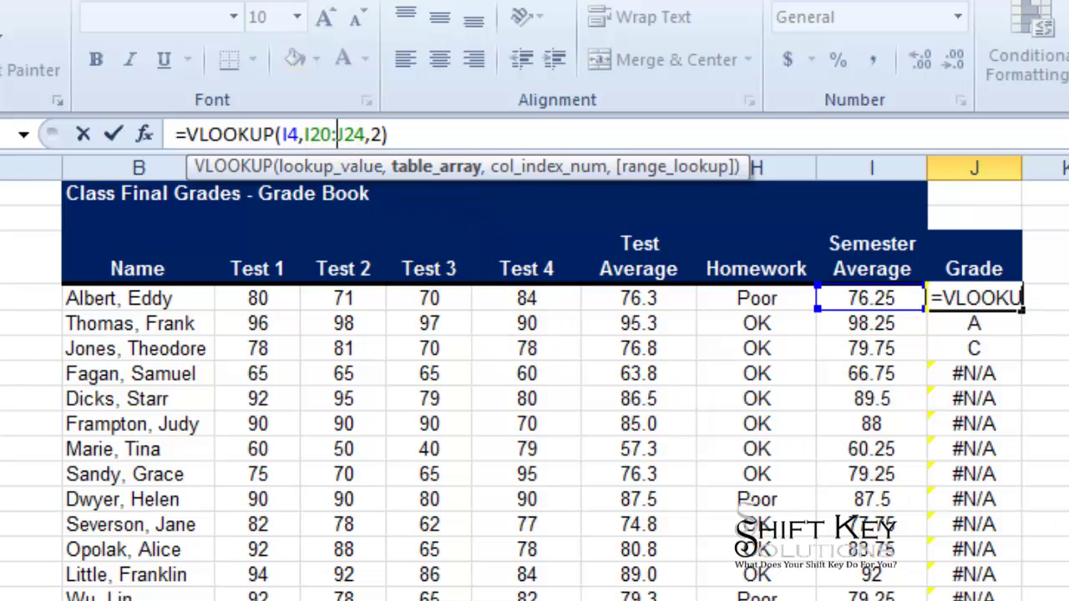
pyautogui.click(331, 134)
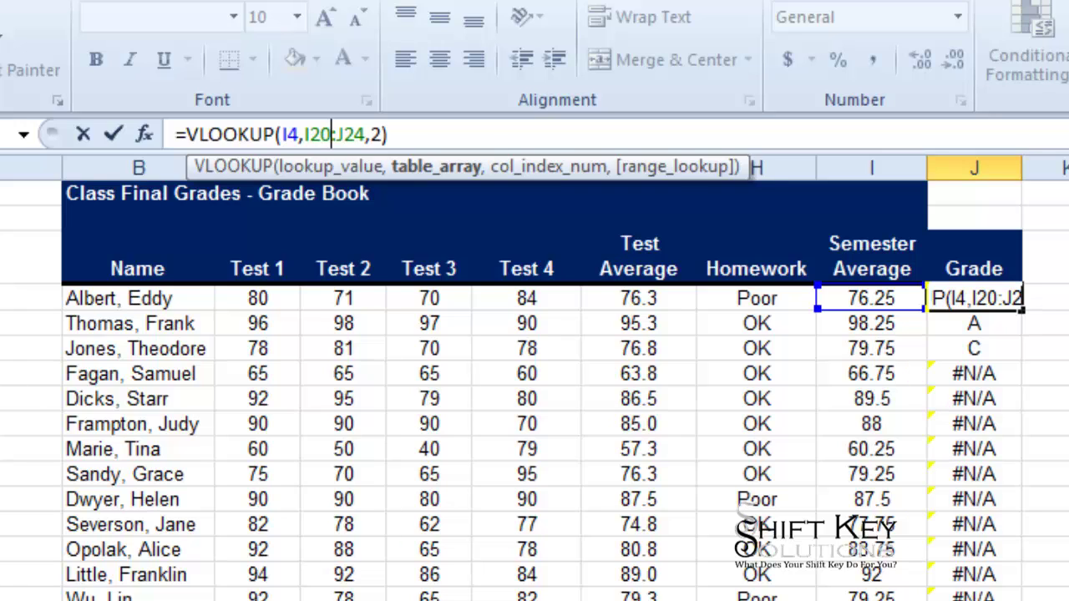
pyautogui.press('F4')
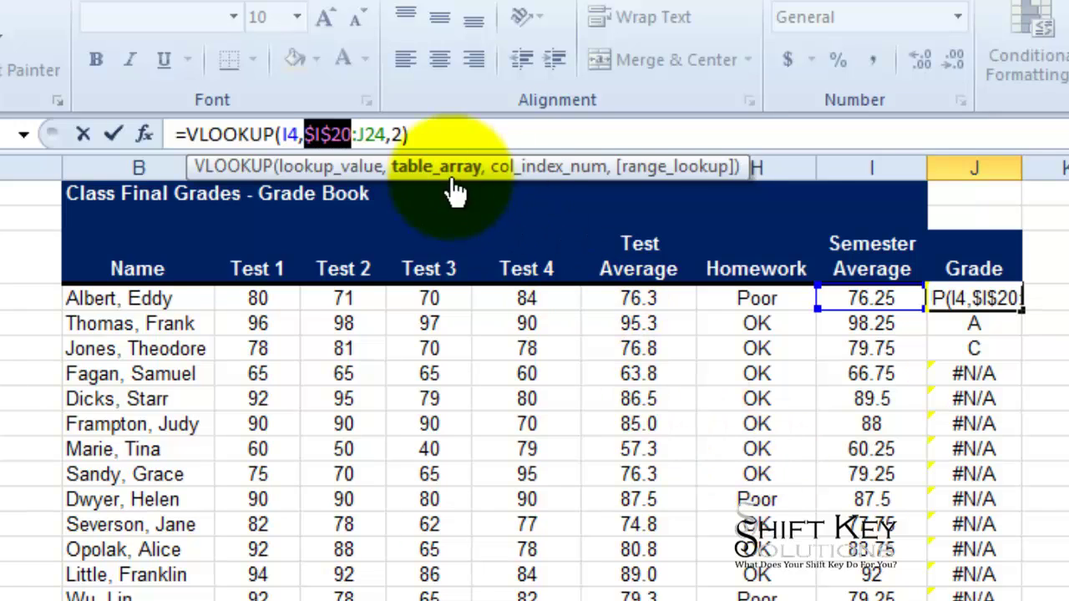
pyautogui.click(387, 126)
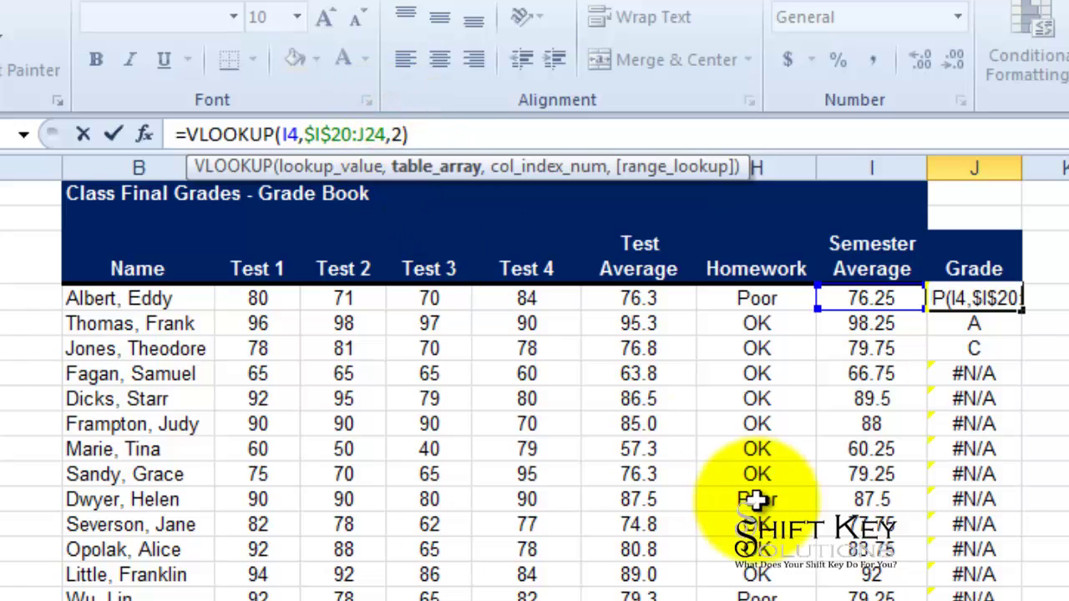
pyautogui.press('F4')
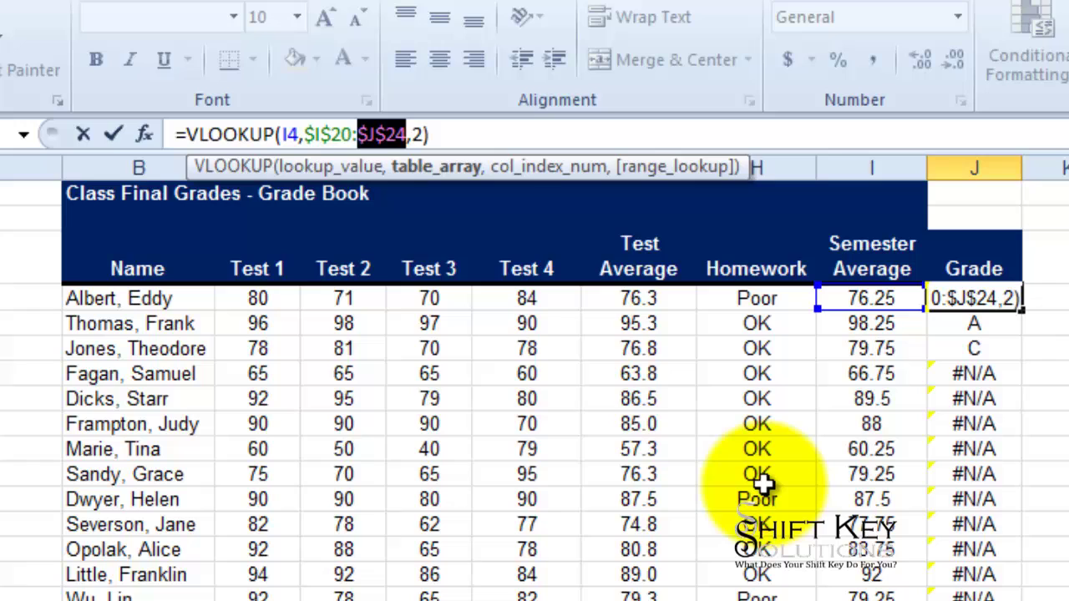
pyautogui.press('Tab')
# Compare the lookup range in J4 with those in the formulas further down the Grade column and with the Grading Criteria cells.
pyautogui.click(973, 301)
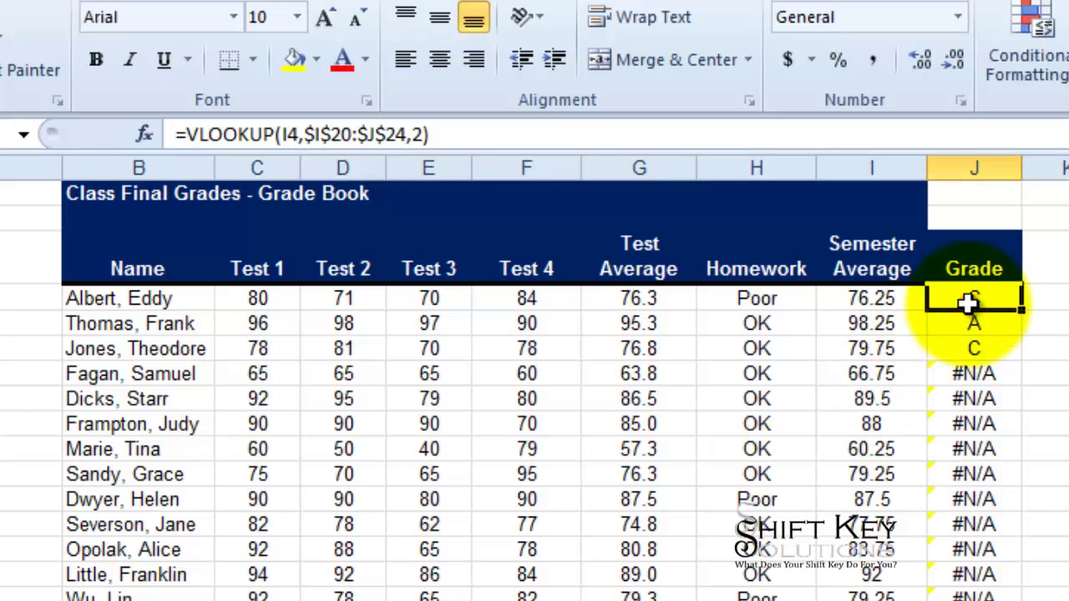
pyautogui.hotkey('ctrl', 'c')
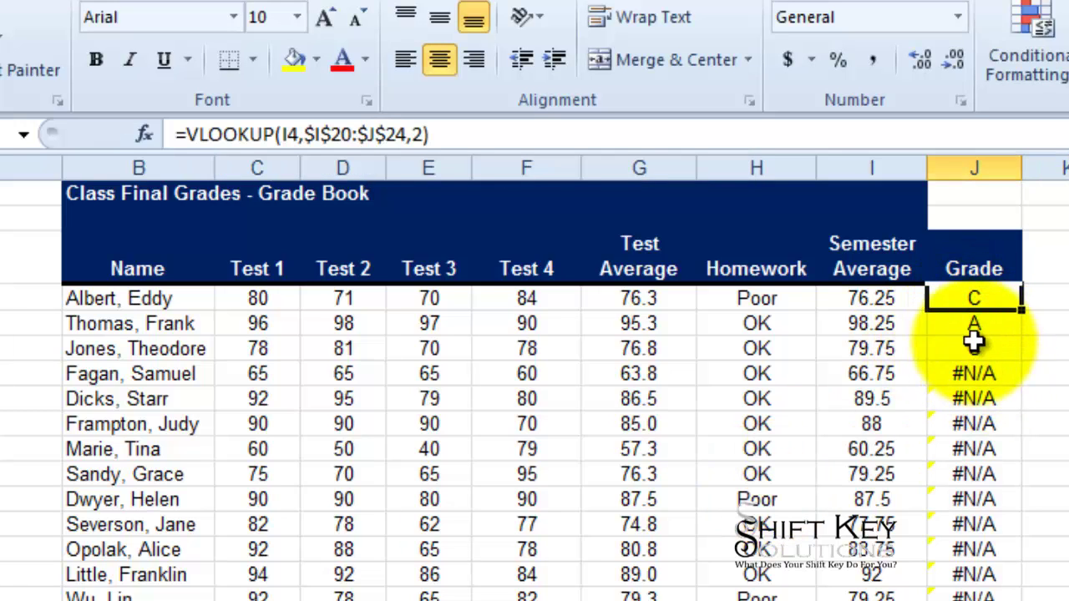
pyautogui.click(974, 330)
pyautogui.click(975, 348)
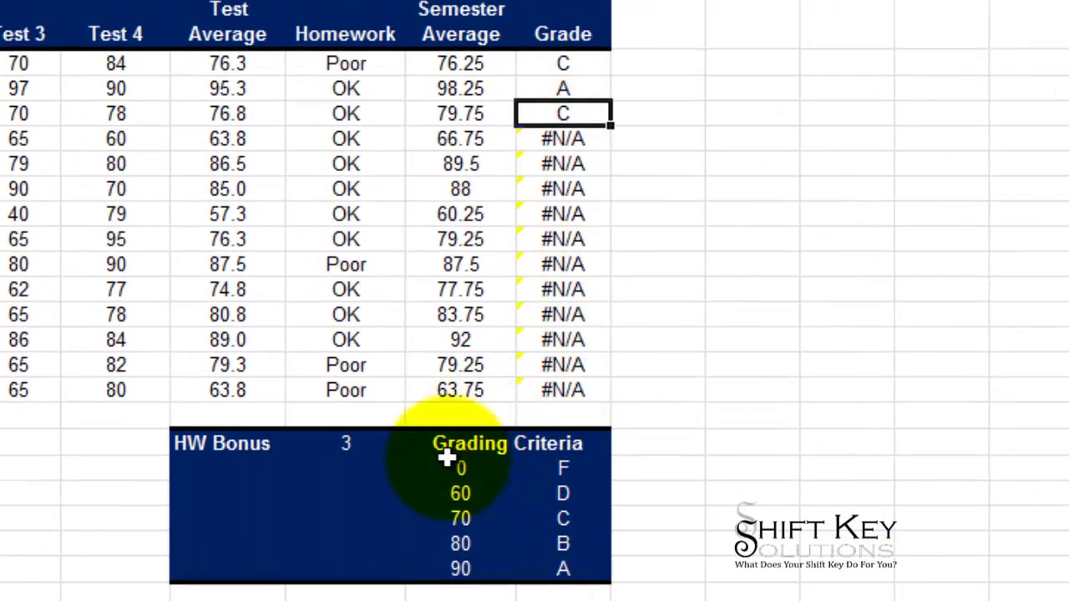
pyautogui.moveTo(432, 468); pyautogui.dragTo(570, 559)
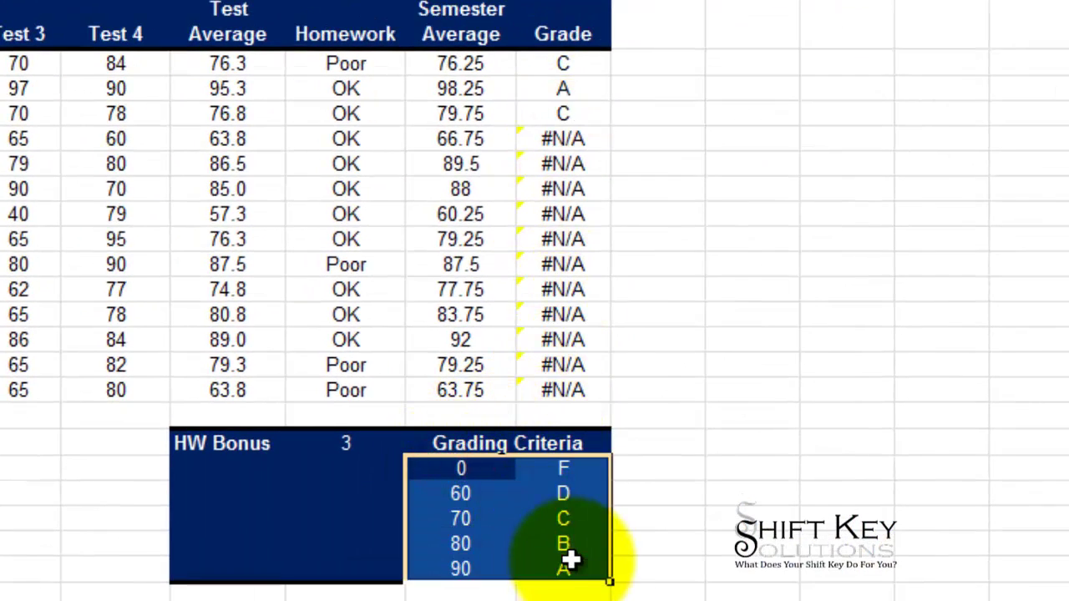
pyautogui.click(565, 90)
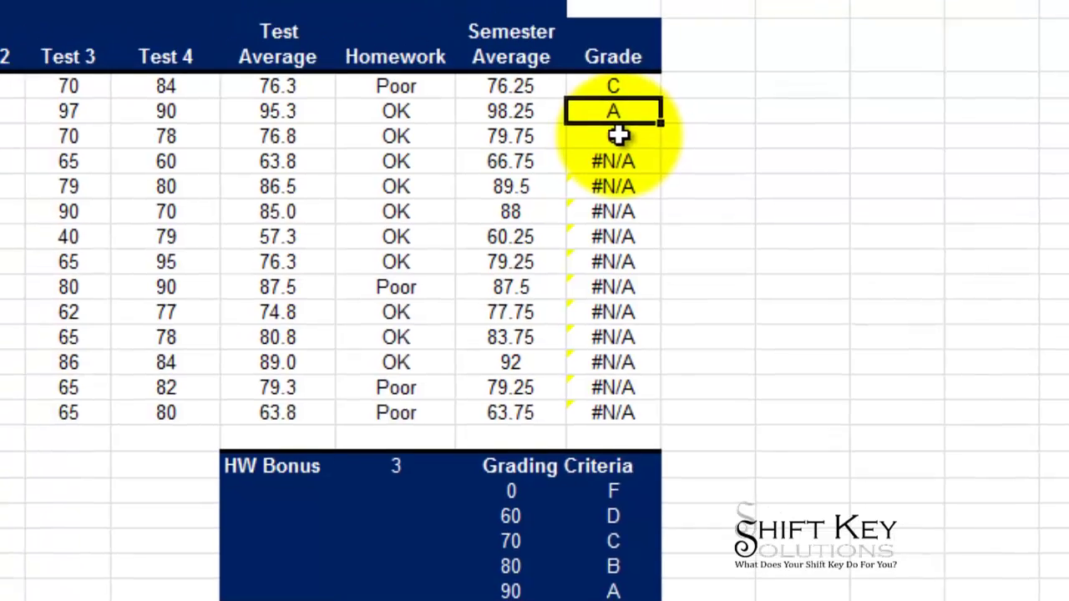
pyautogui.click(567, 112)
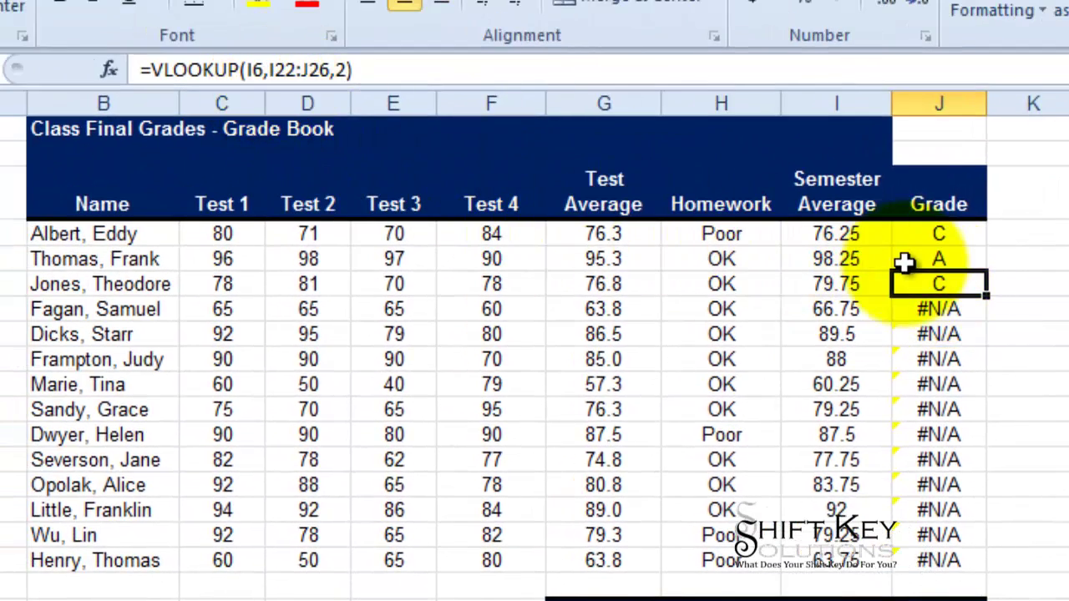
pyautogui.click(948, 333)
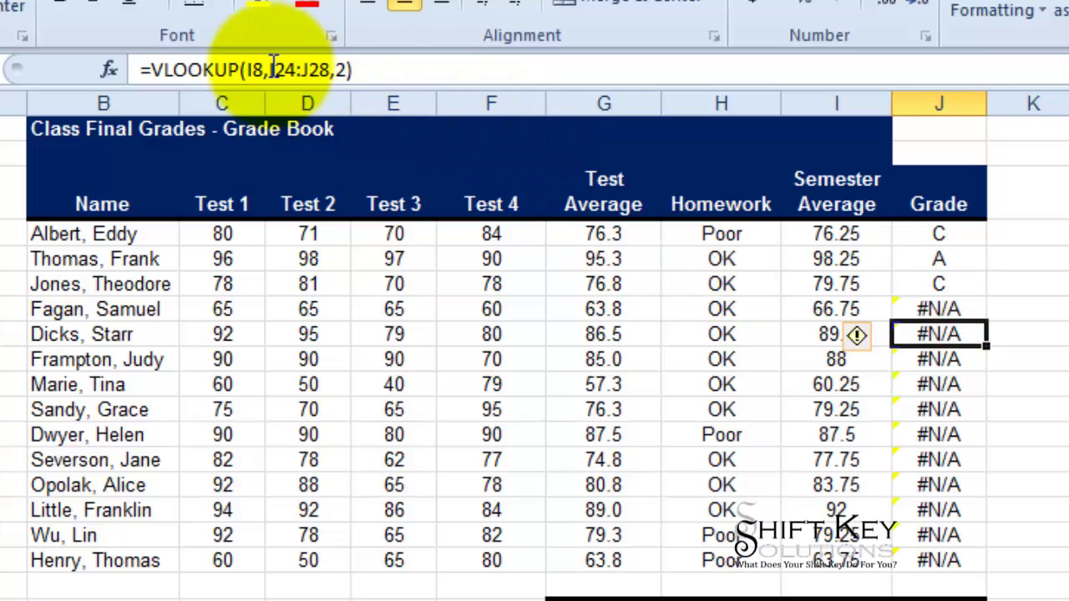
pyautogui.click(946, 384)
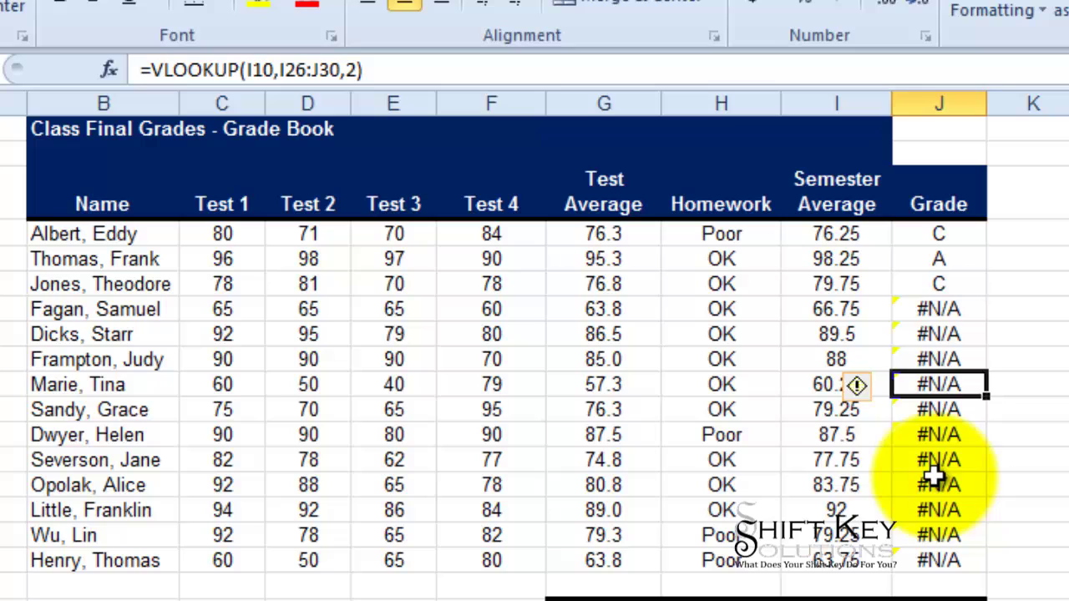
pyautogui.click(935, 483)
# Fill the absolute-reference formula from J4 down the Grade column to row 17 and check the copy in J13.
pyautogui.click(940, 235)
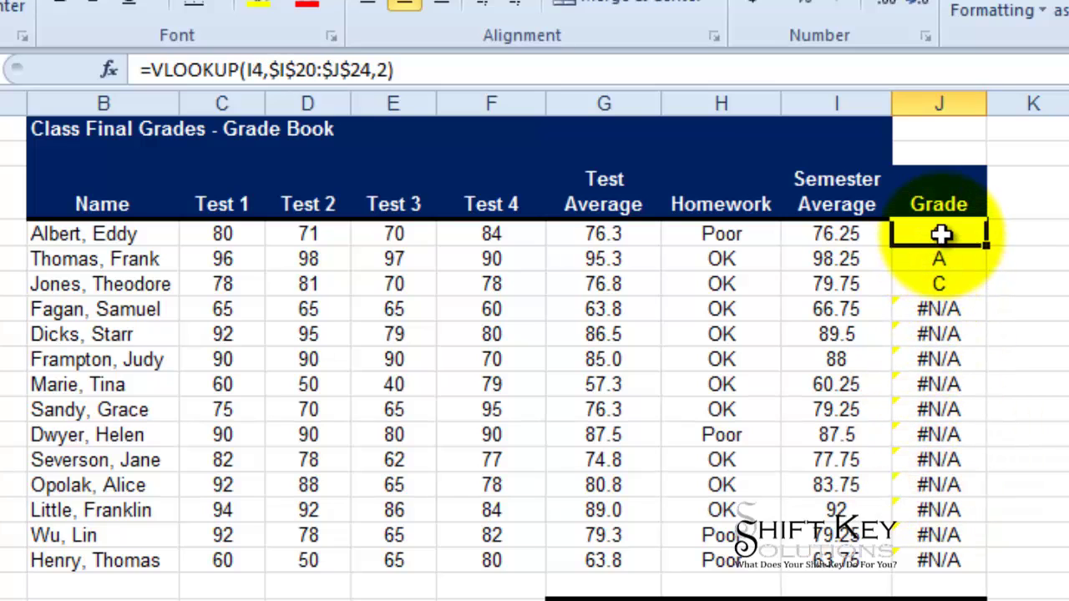
pyautogui.doubleClick(987, 244)
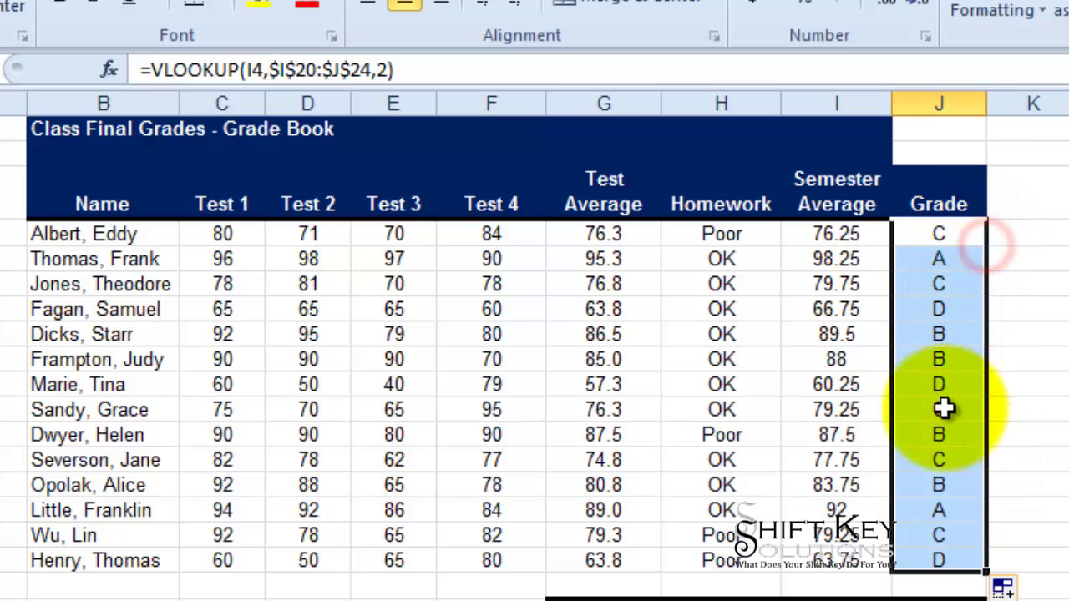
pyautogui.click(944, 455)
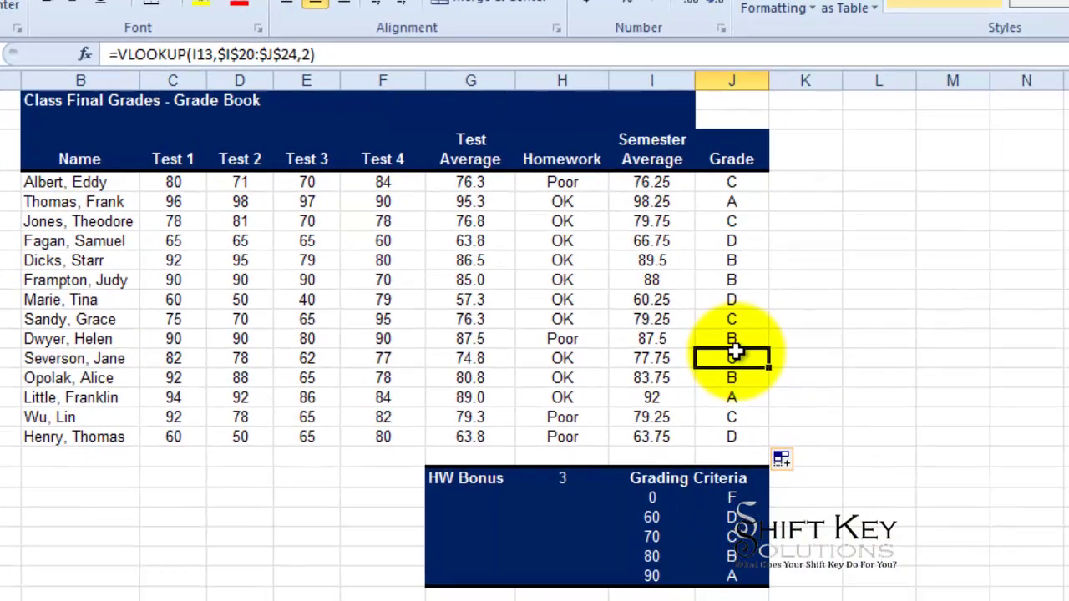
# Examine the Year in School column, the year names in row 25 and the Credits column on The Dean's List sheet.
pyautogui.click(737, 179)
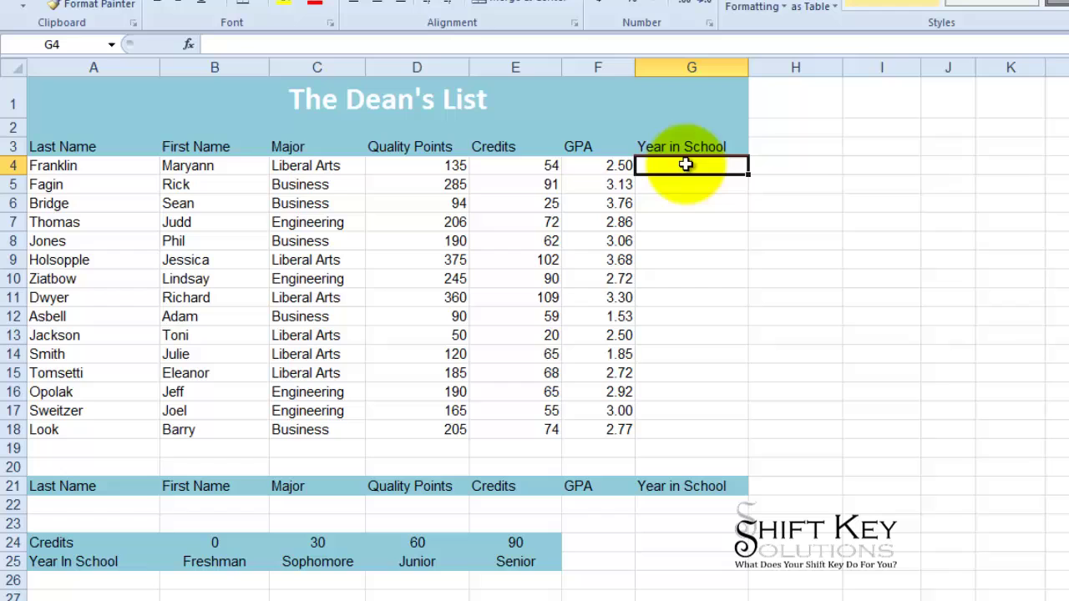
pyautogui.moveTo(685, 164); pyautogui.dragTo(679, 436)
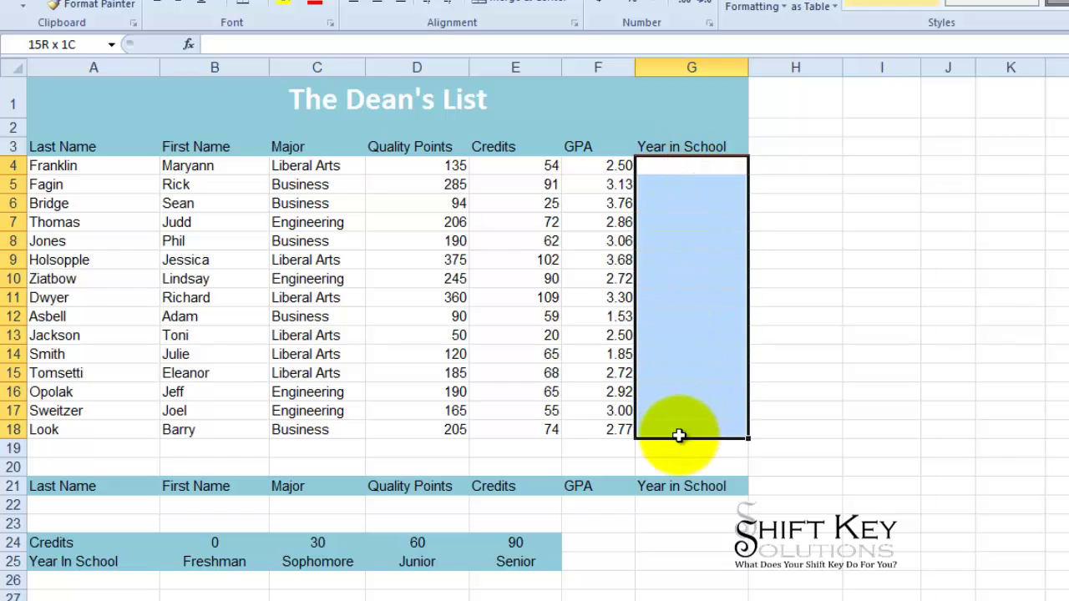
pyautogui.moveTo(202, 566); pyautogui.dragTo(519, 562)
pyautogui.moveTo(687, 166); pyautogui.dragTo(694, 431)
pyautogui.click(698, 166)
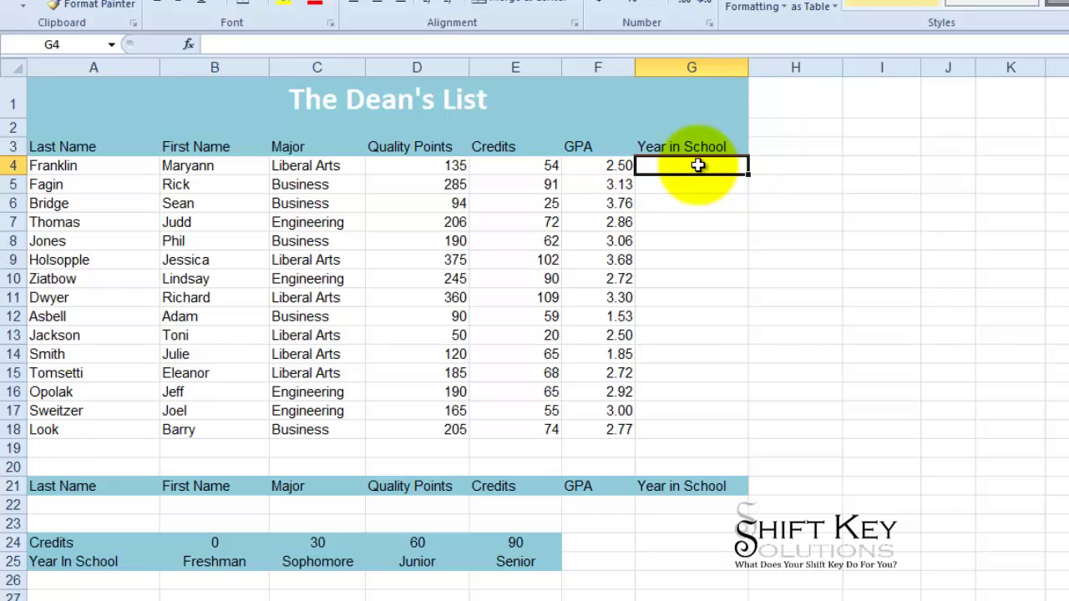
pyautogui.moveTo(699, 165); pyautogui.dragTo(692, 441)
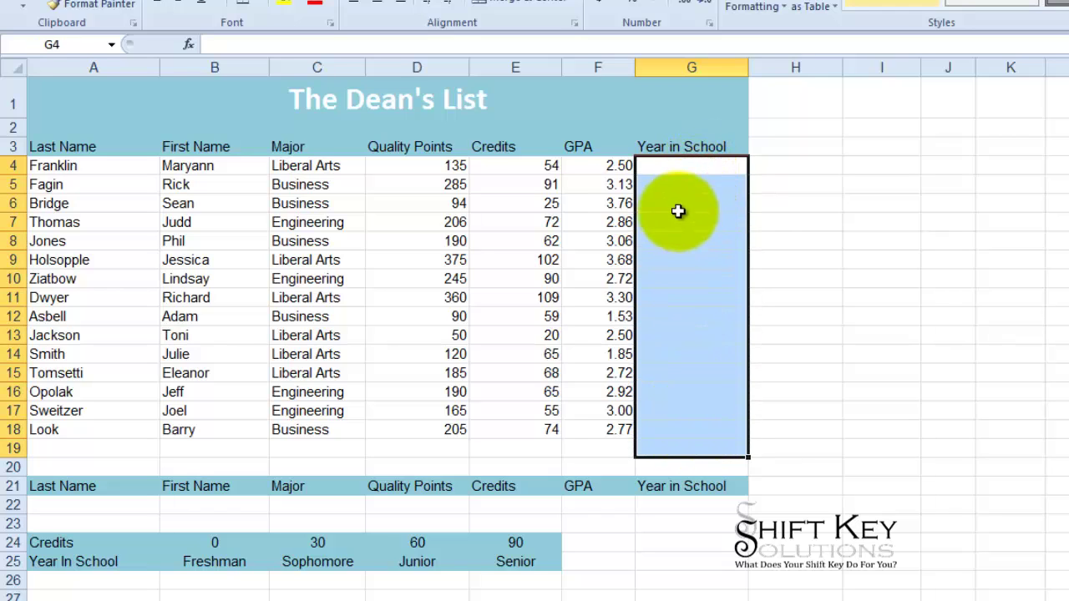
pyautogui.moveTo(678, 167); pyautogui.dragTo(680, 451)
pyautogui.click(525, 162)
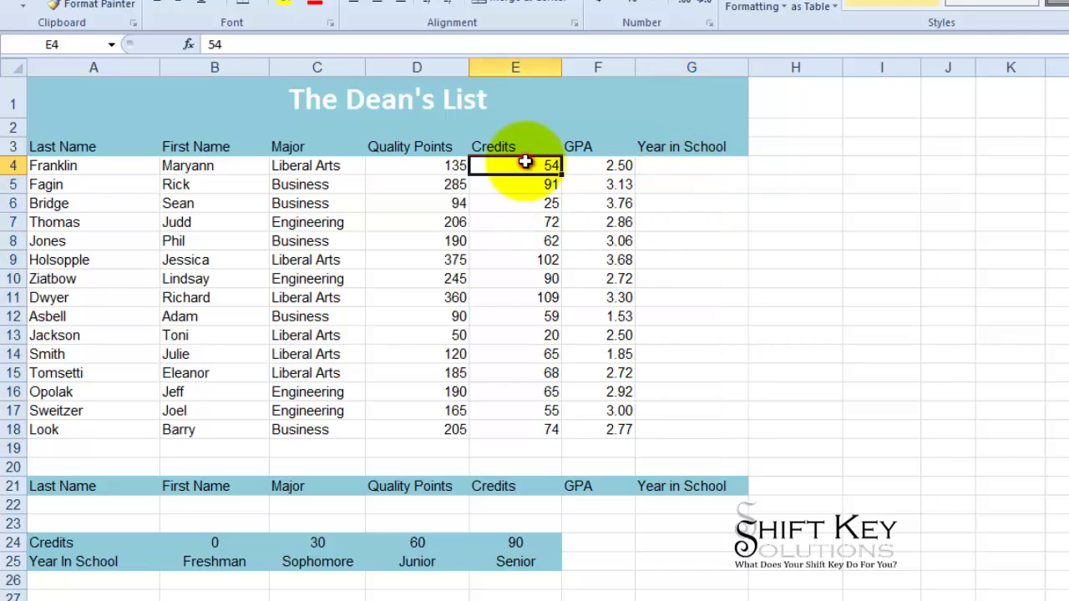
pyautogui.moveTo(524, 162); pyautogui.dragTo(518, 430)
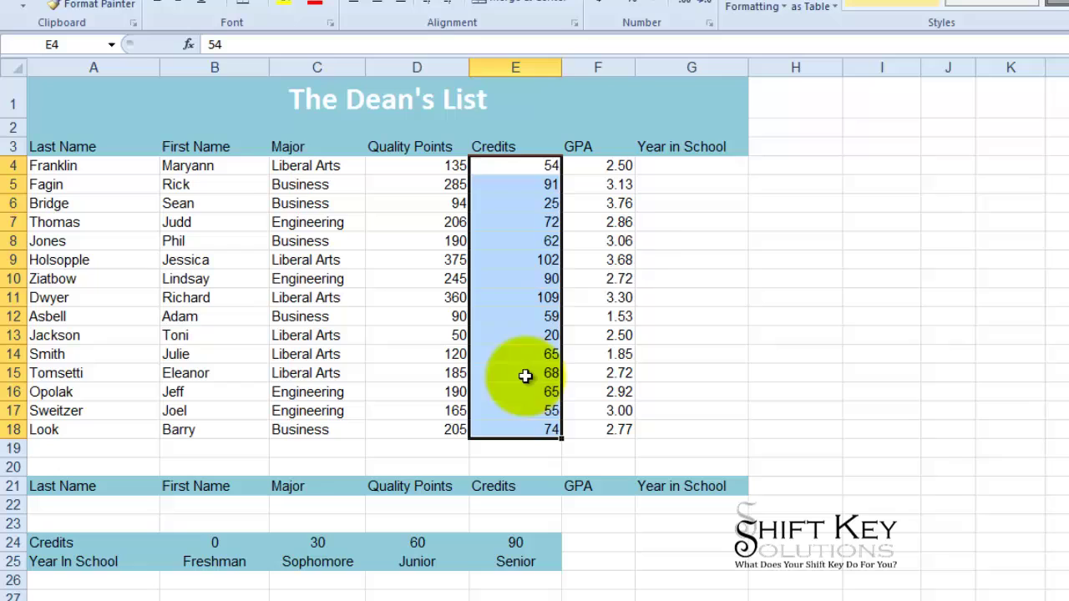
# Compare the students' Credits values and blank Year in School cells with the credit thresholds and year names in B24:E25.
pyautogui.click(691, 166)
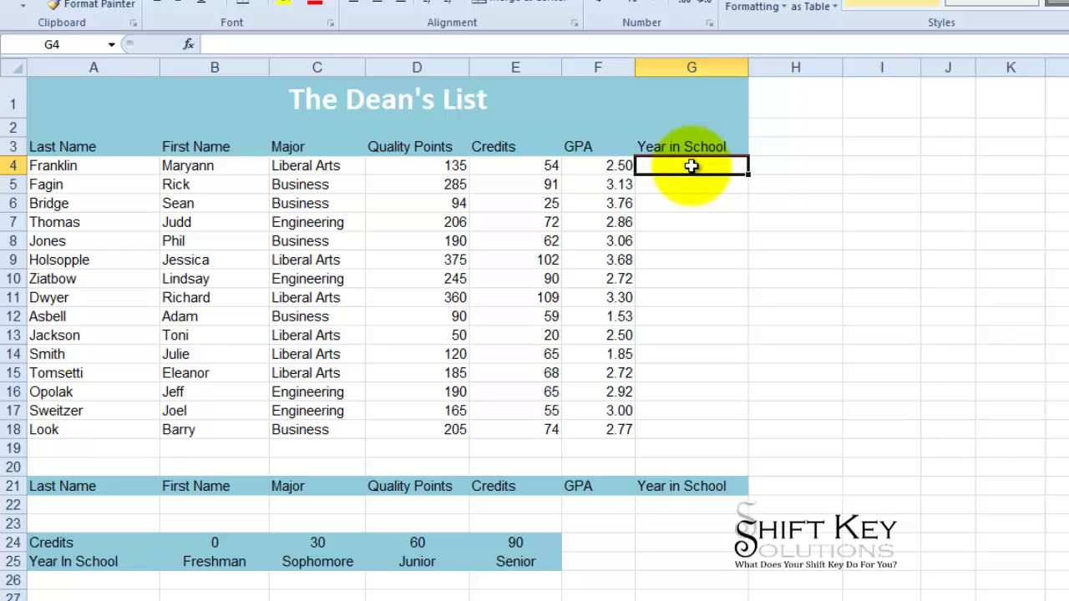
pyautogui.moveTo(692, 166); pyautogui.dragTo(688, 350)
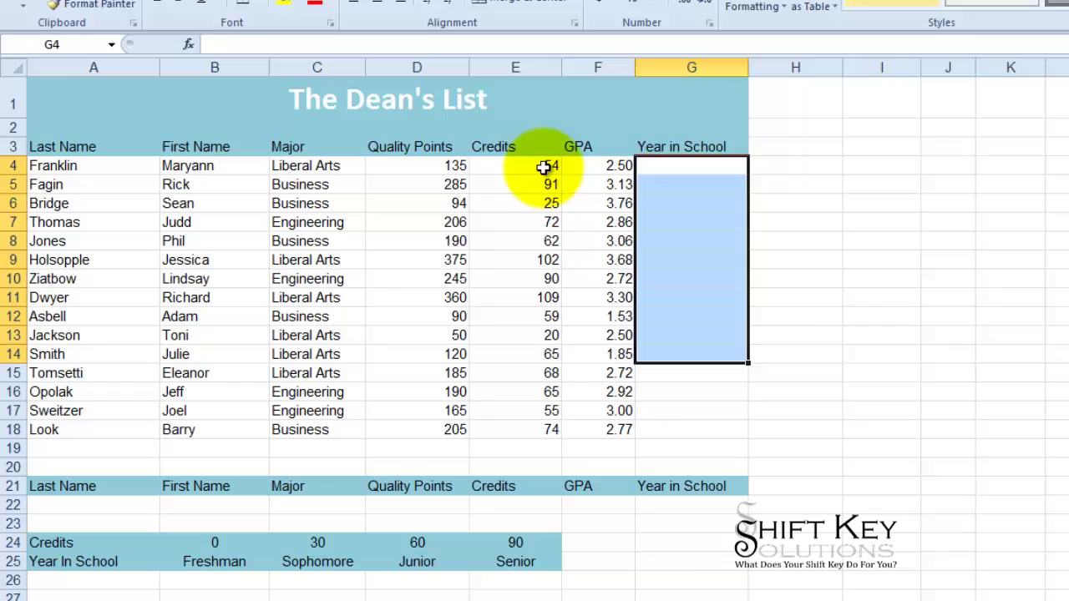
pyautogui.moveTo(538, 160); pyautogui.dragTo(539, 278)
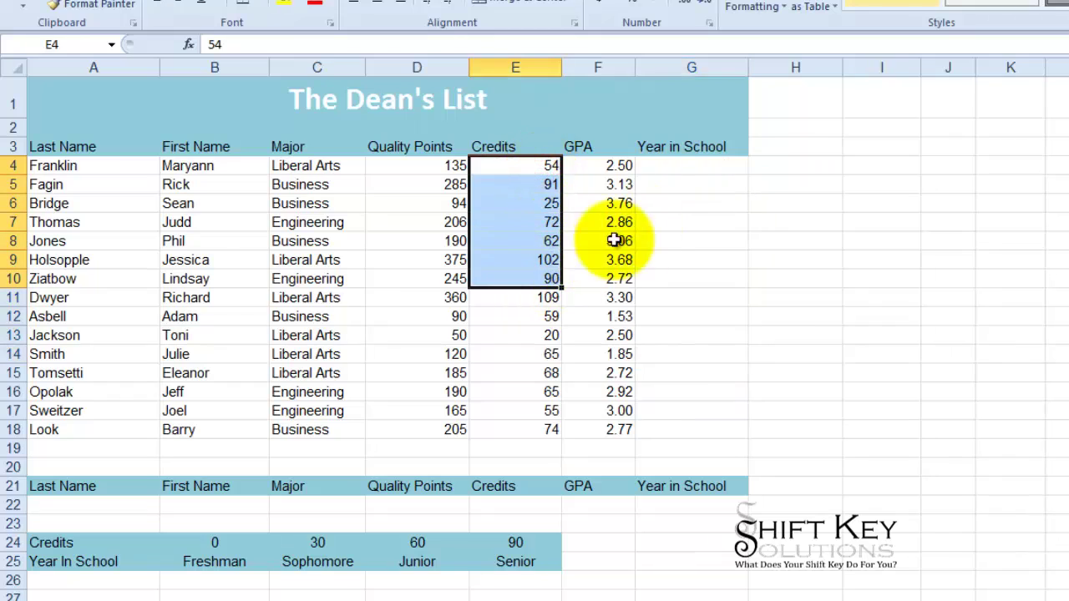
pyautogui.click(676, 166)
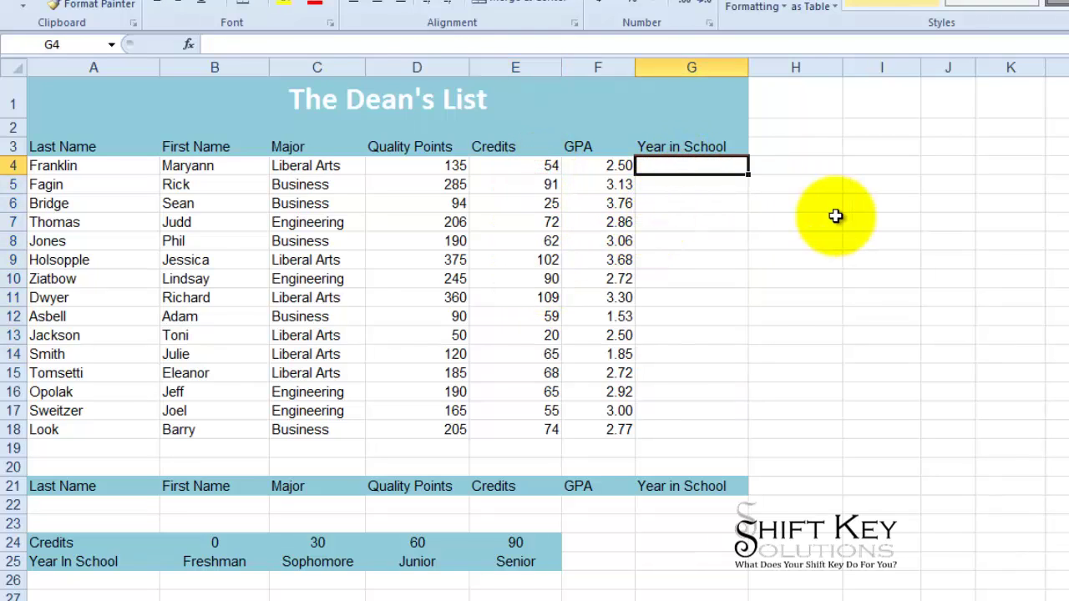
pyautogui.click(554, 166)
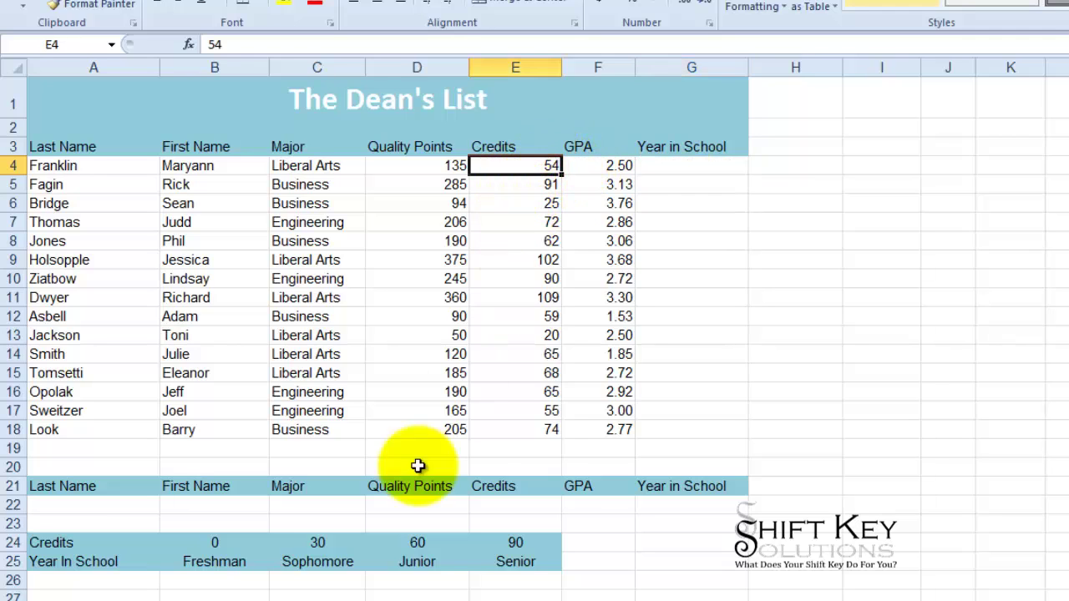
pyautogui.moveTo(209, 559); pyautogui.dragTo(401, 561)
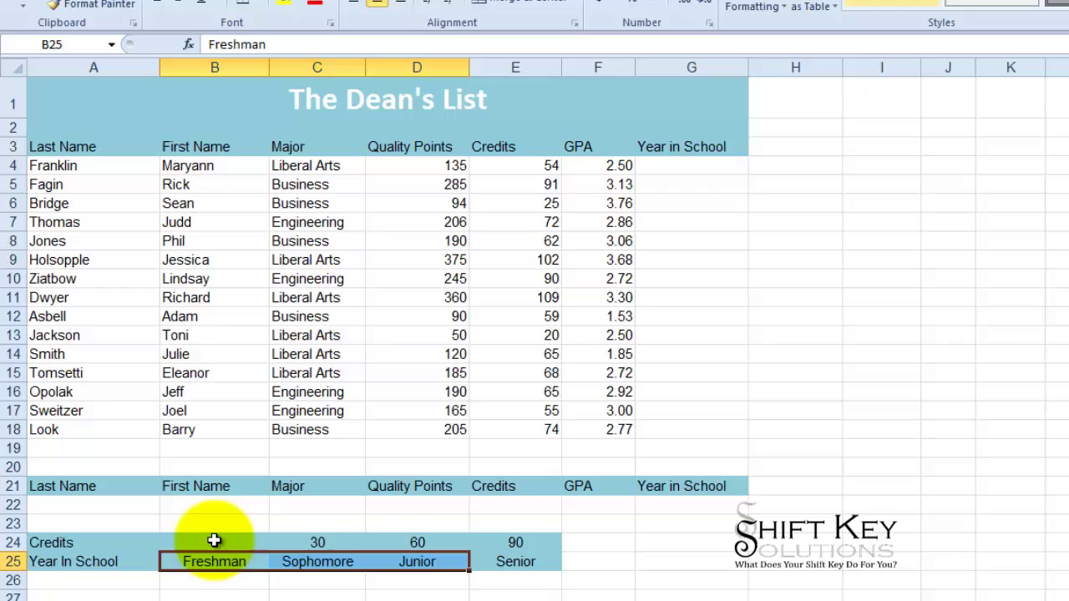
pyautogui.moveTo(213, 541); pyautogui.dragTo(219, 564)
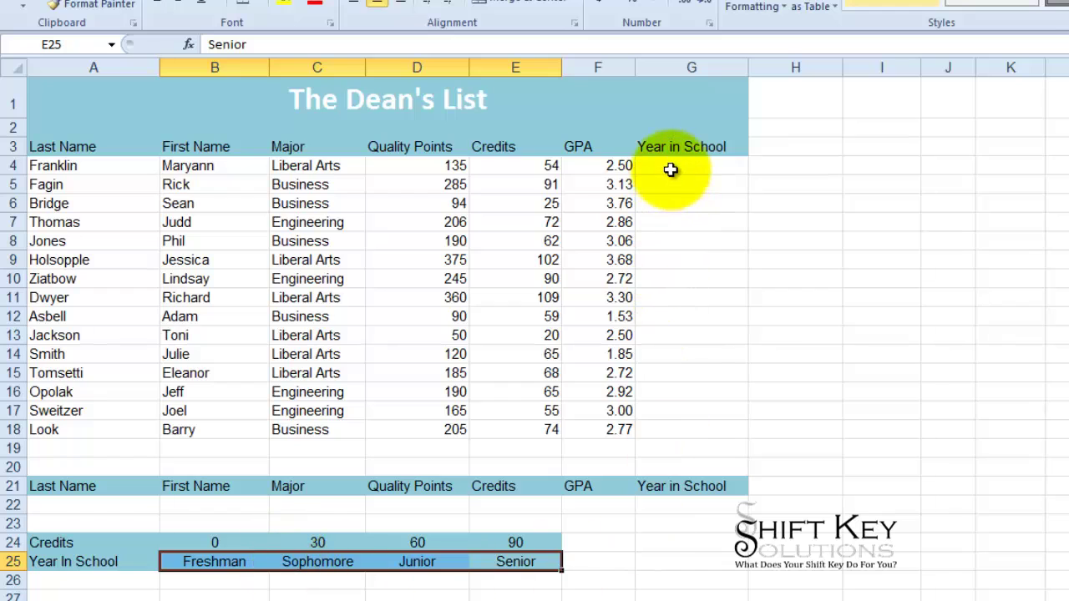
pyautogui.moveTo(671, 170); pyautogui.dragTo(675, 429)
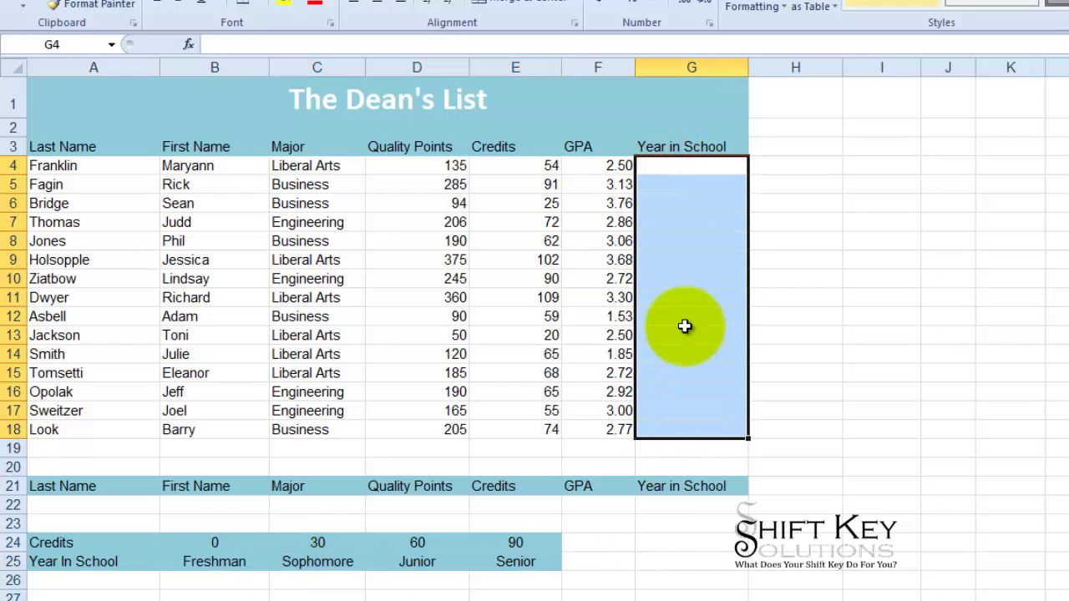
# Enter =HLOOKUP(E4,Credits,2) in G4, using the Credits table in B24:E25 as the lookup range.
pyautogui.click(682, 165)
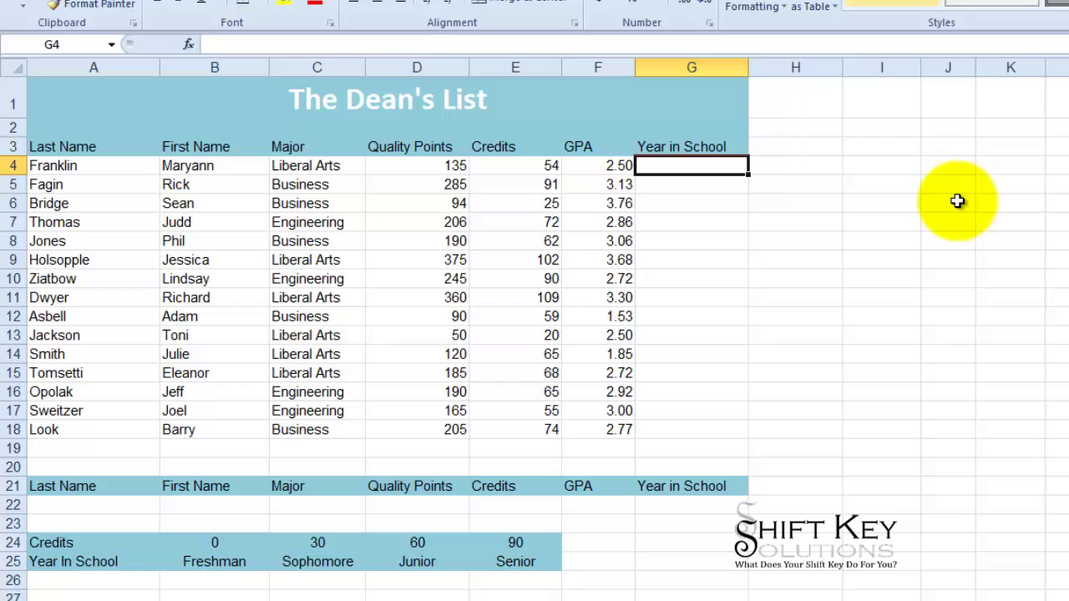
pyautogui.write('=')
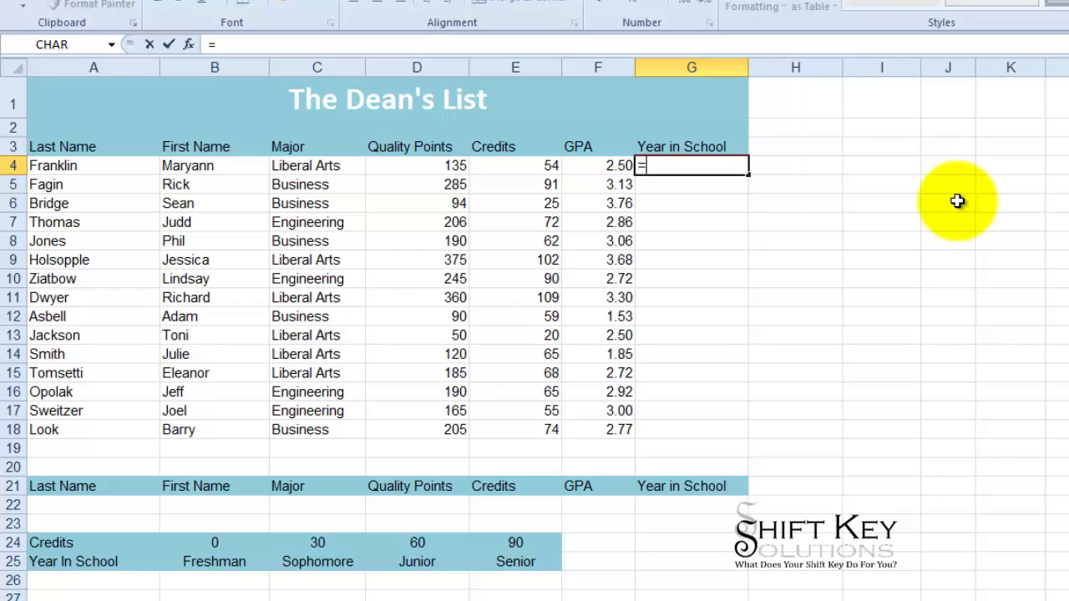
pyautogui.write('hl')
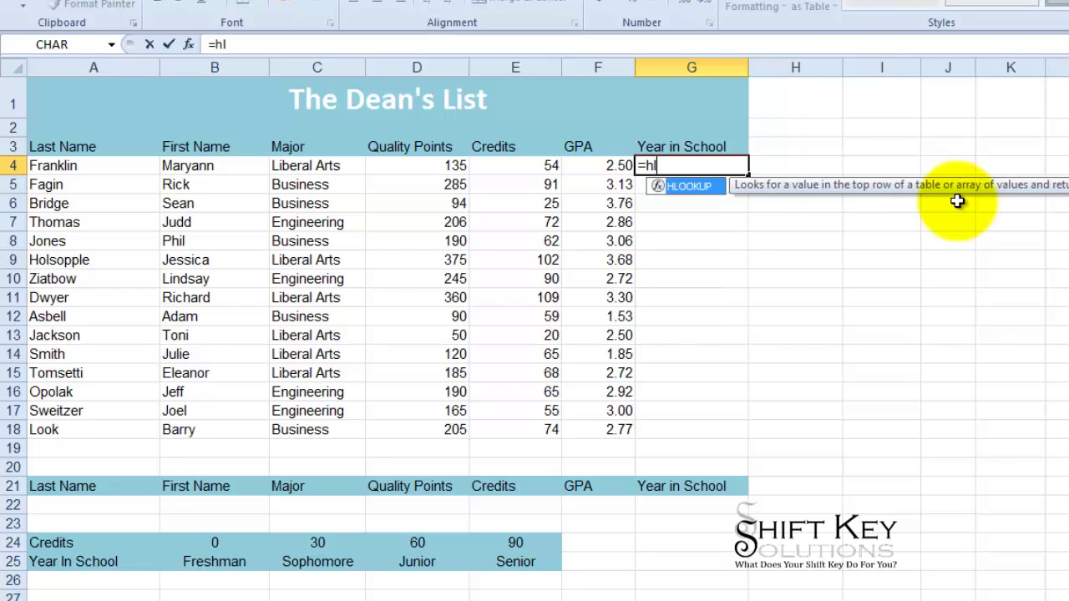
pyautogui.press('Tab')
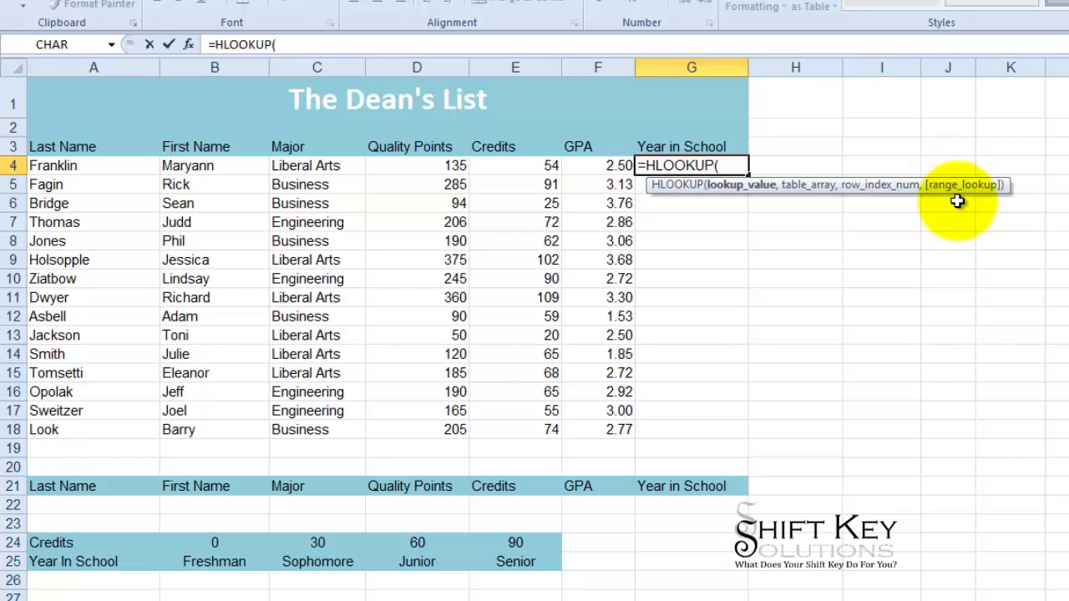
pyautogui.write('e4,')
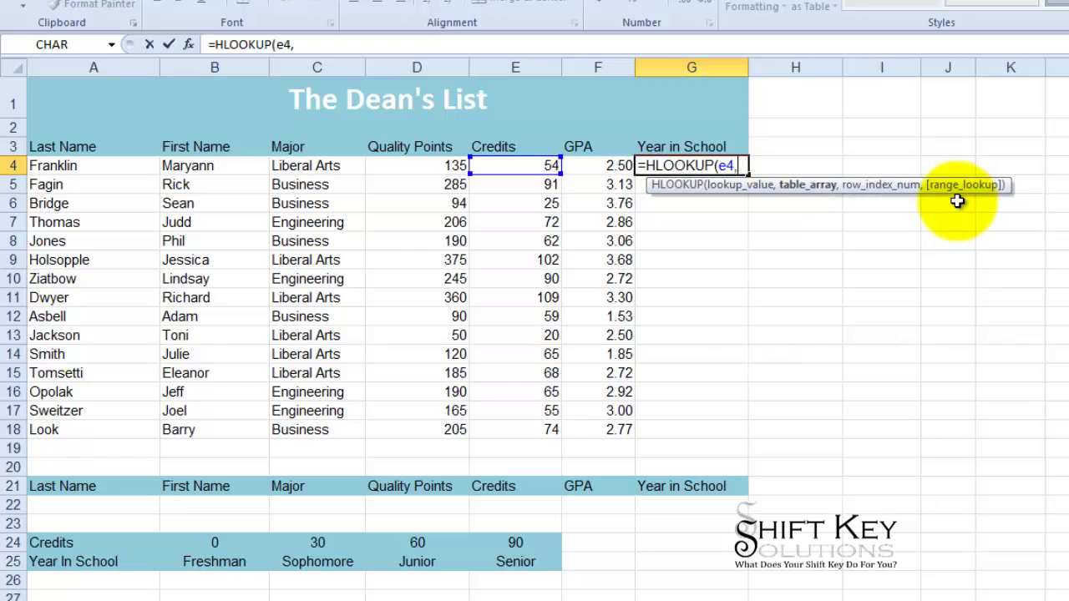
pyautogui.click(215, 541)
pyautogui.moveTo(214, 541); pyautogui.dragTo(528, 563)
pyautogui.write(',2')
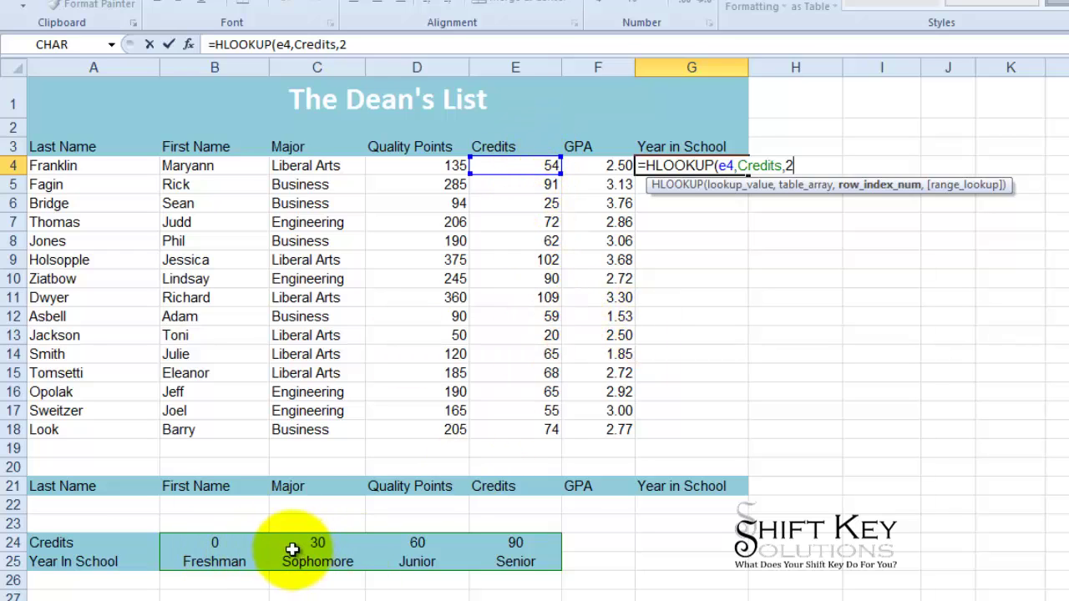
pyautogui.click(169, 46)
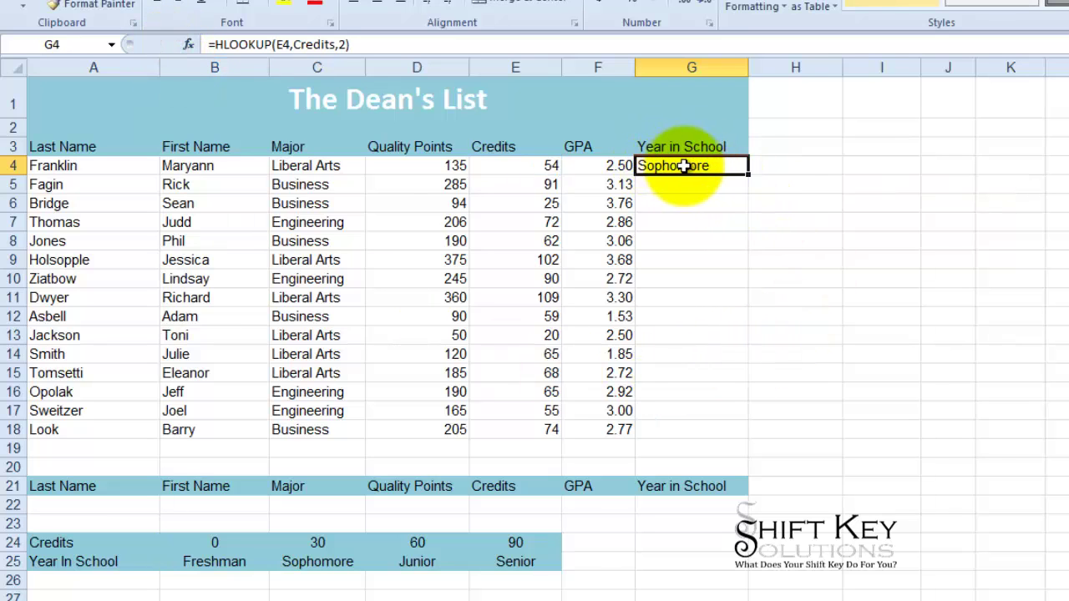
# Fill the HLOOKUP formula from G4 down the Year in School column to row 18 and check the copies in G10 and G12:G14.
pyautogui.doubleClick(748, 173)
pyautogui.click(706, 274)
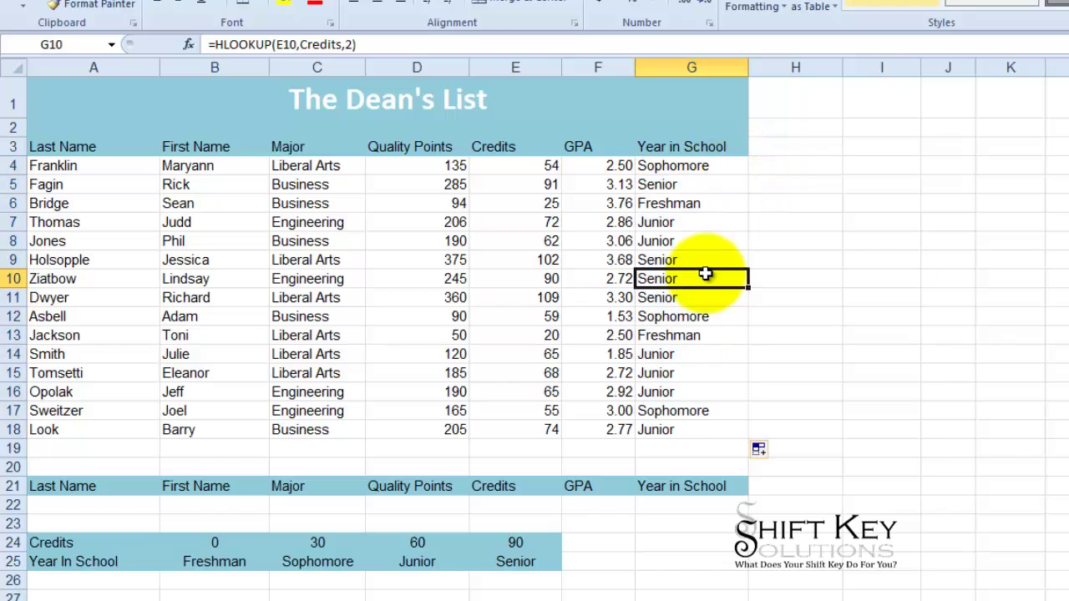
pyautogui.click(712, 316)
pyautogui.click(708, 338)
pyautogui.click(695, 354)
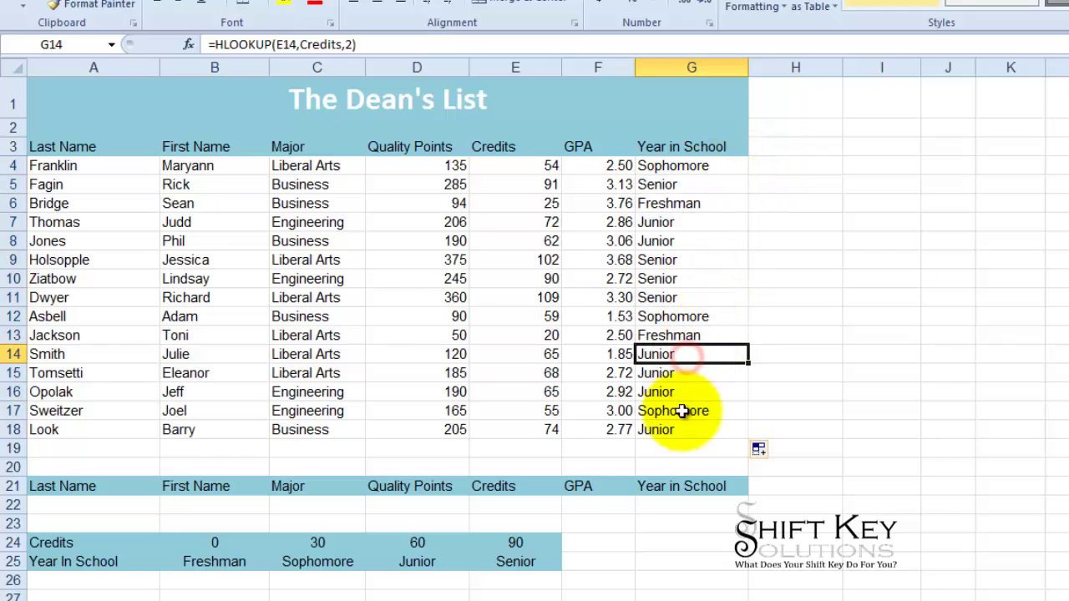
# Check the Year in School results and formulas against the Credits column and the lookup table cells C24 and C25.
pyautogui.moveTo(683, 172); pyautogui.dragTo(688, 437)
pyautogui.click(685, 167)
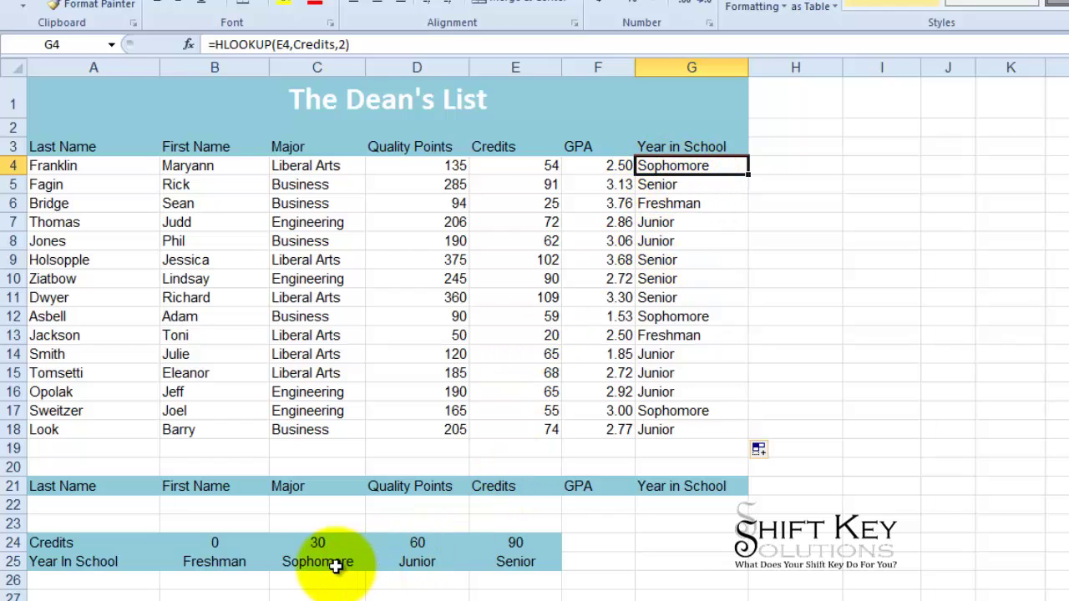
pyautogui.click(312, 550)
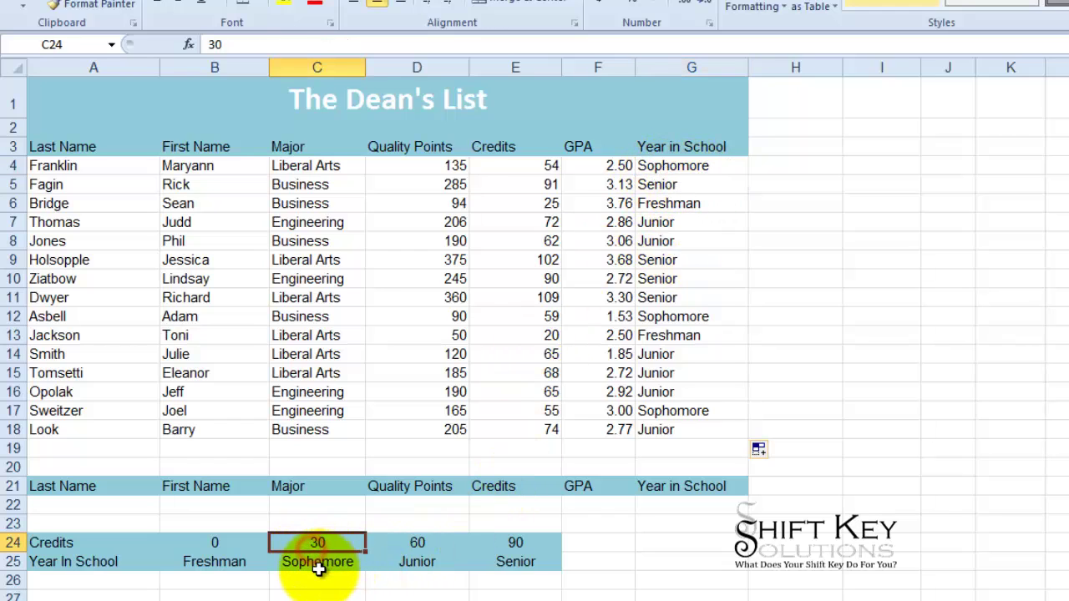
pyautogui.click(321, 567)
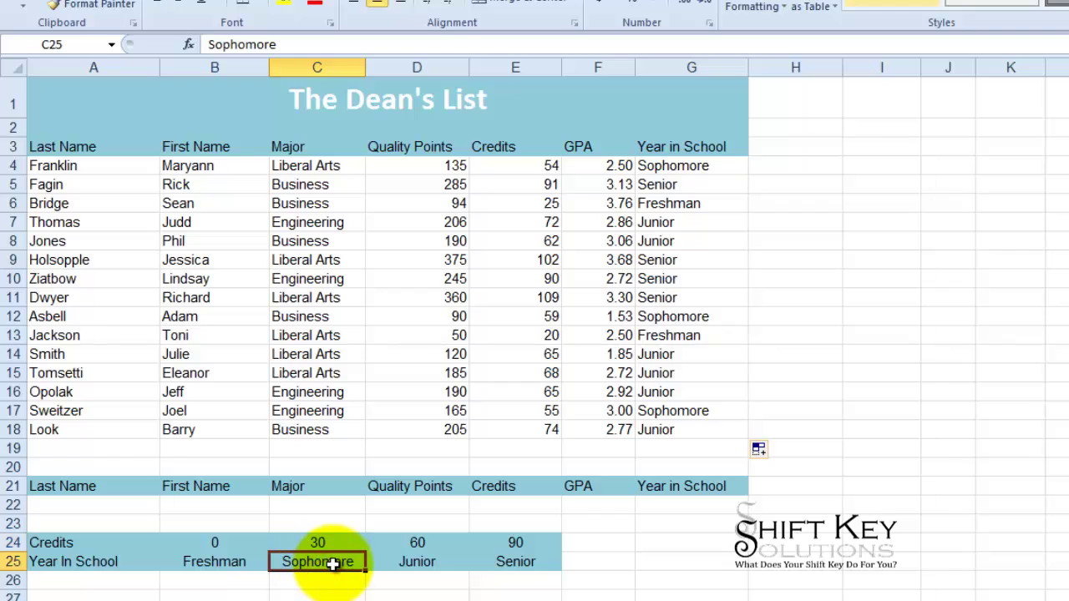
pyautogui.click(686, 166)
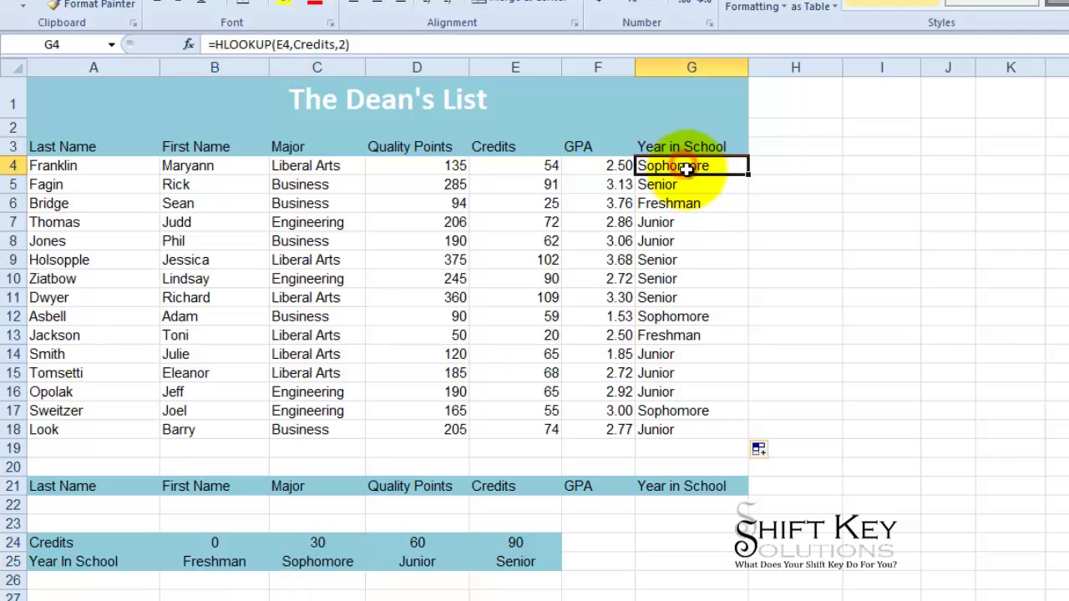
pyautogui.click(551, 165)
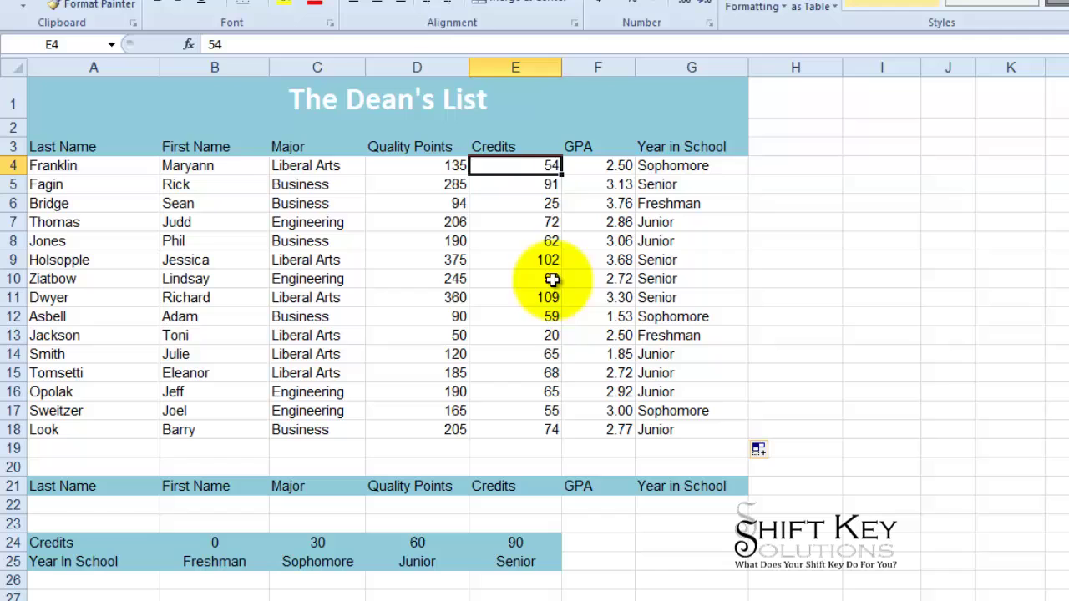
pyautogui.moveTo(539, 165); pyautogui.dragTo(531, 411)
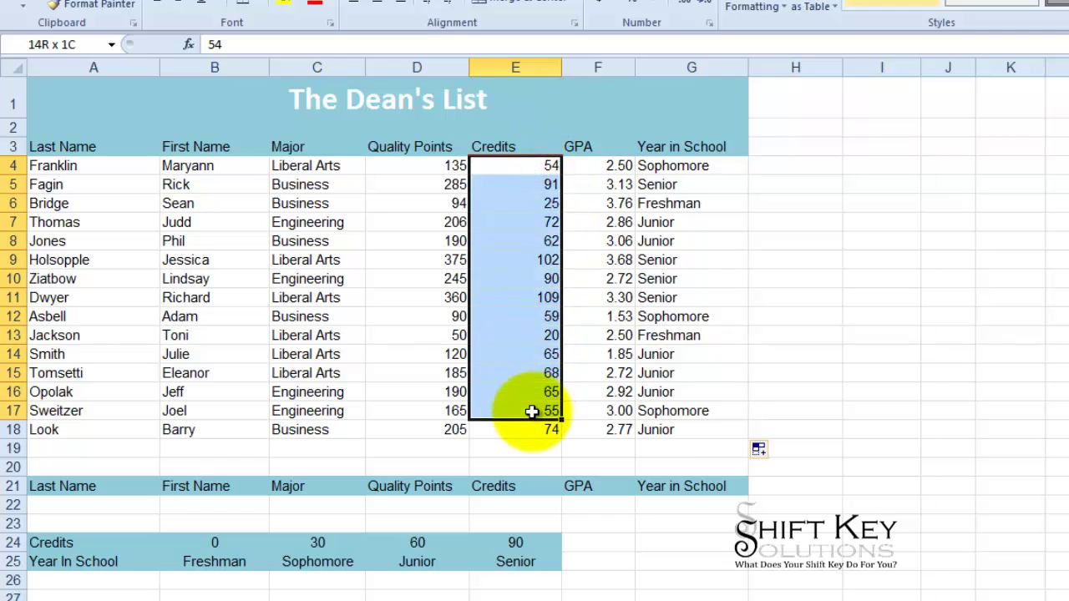
pyautogui.click(673, 297)
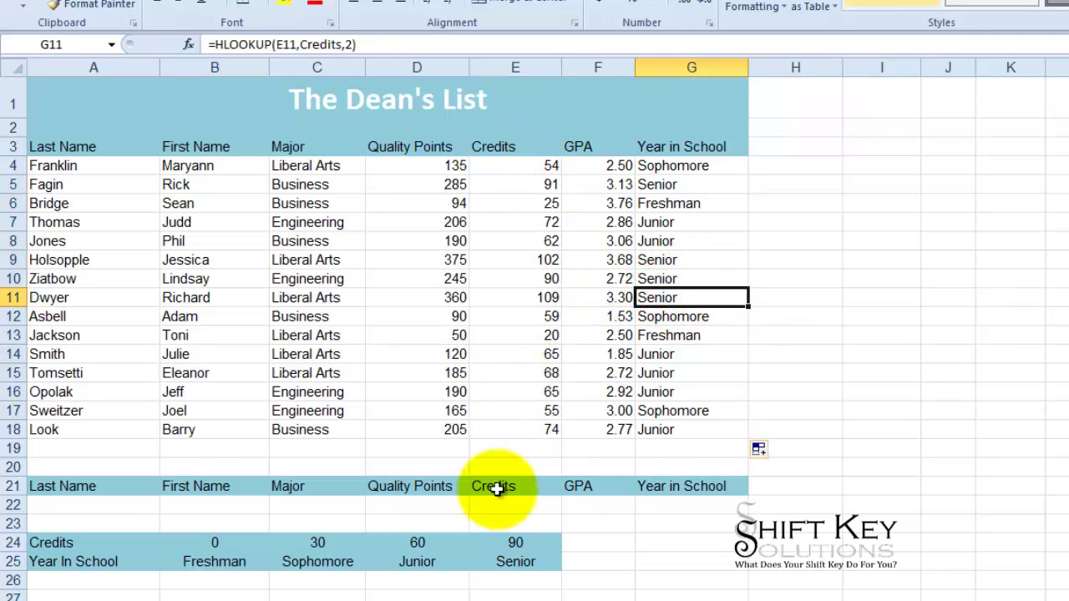
pyautogui.click(673, 167)
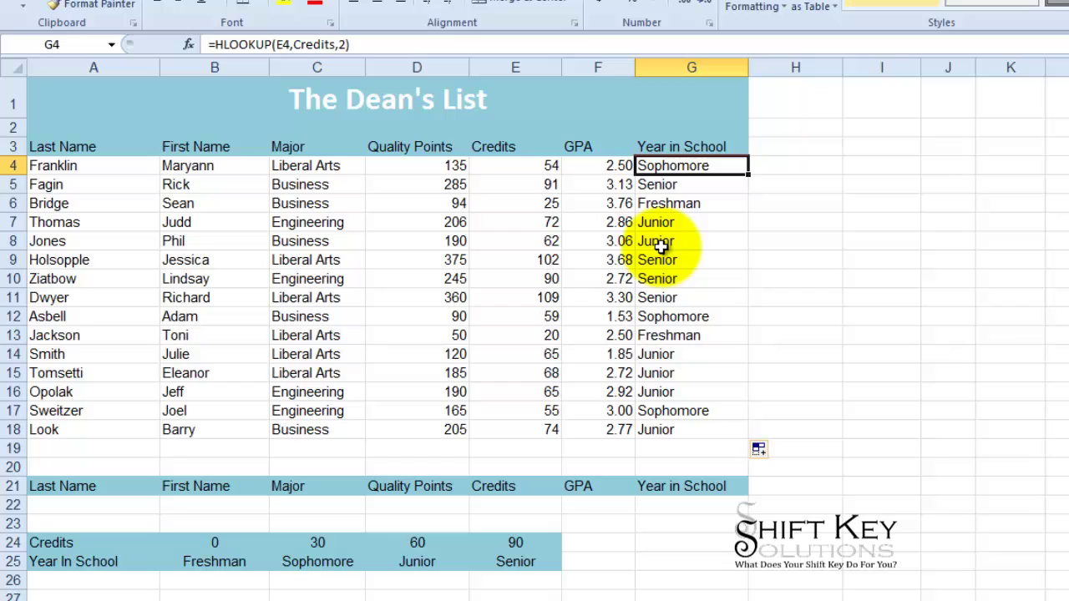
pyautogui.keyDown('shift'); pyautogui.click(677, 294); pyautogui.keyUp('shift')
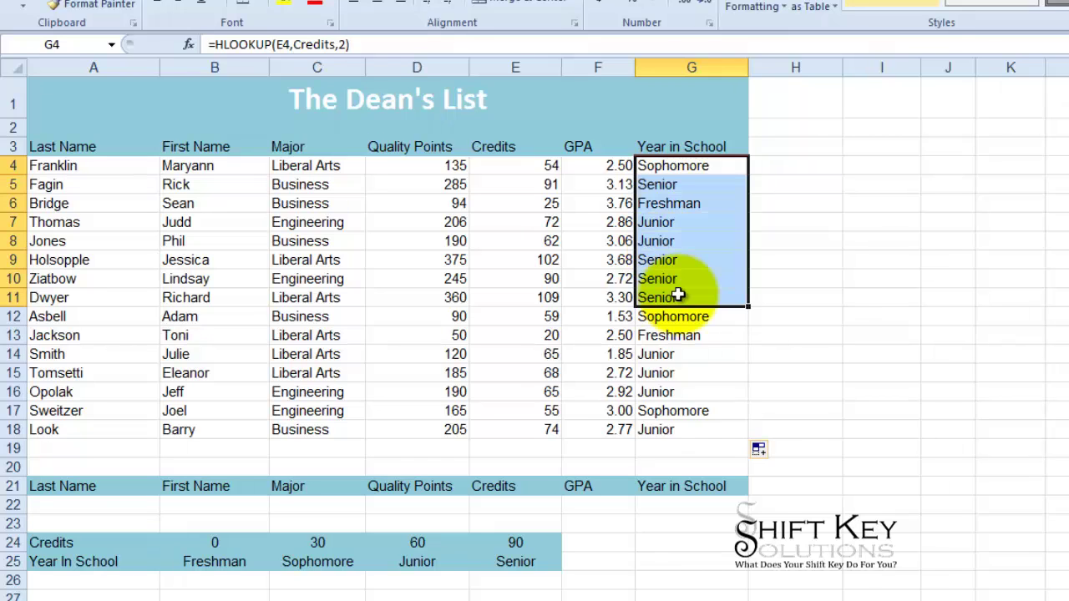